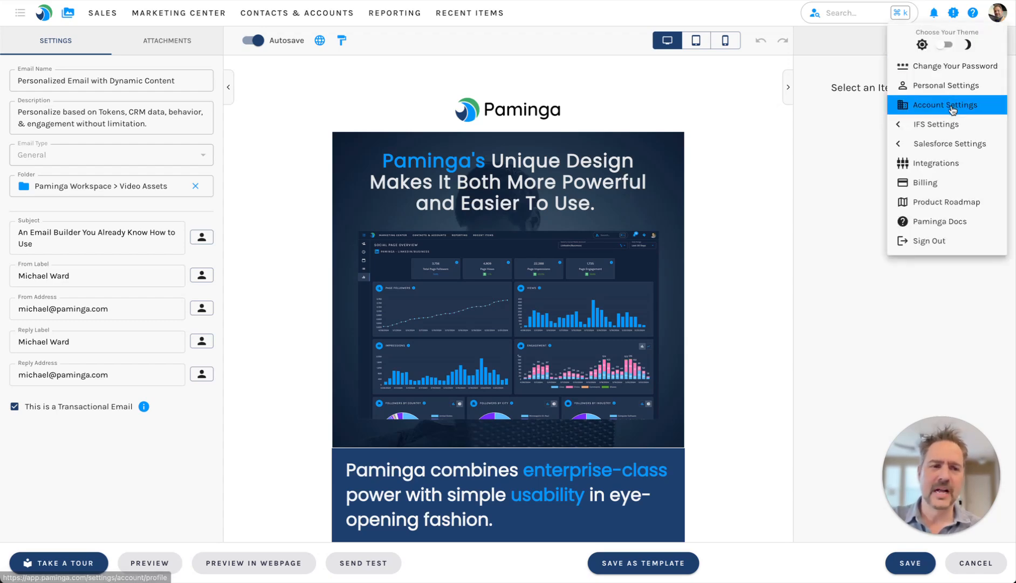
Step: Open the account settings and examine the Account Profile / Global Tokens and Custom Global Tokens sections
click(952, 106)
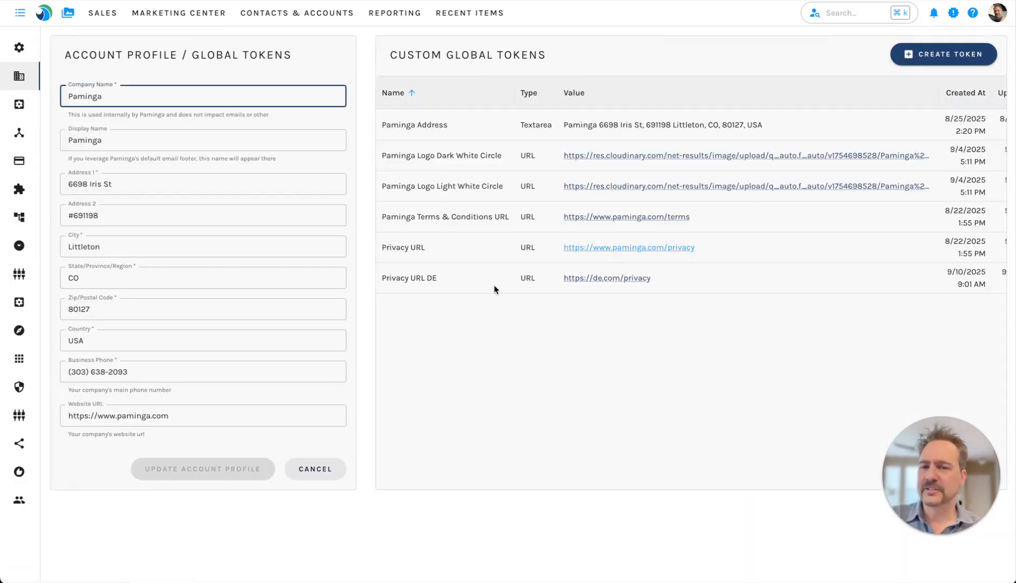
drag(191, 53, 305, 57)
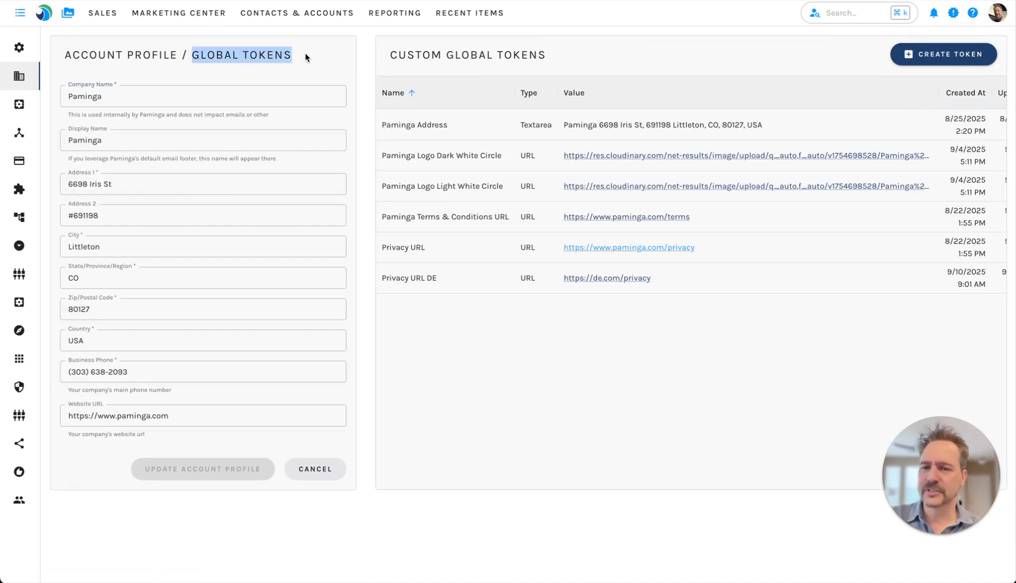
click(207, 60)
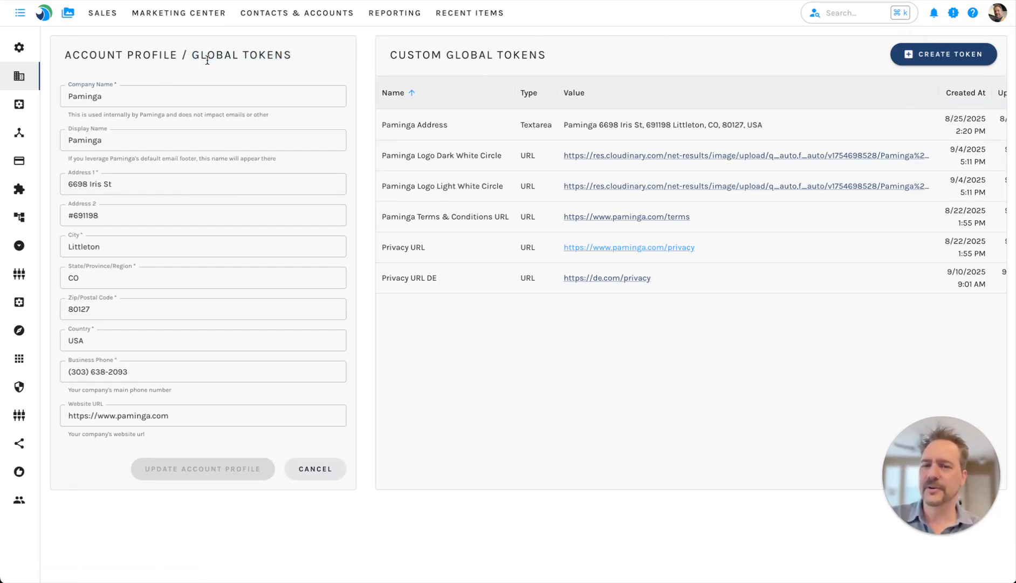
drag(386, 56, 580, 54)
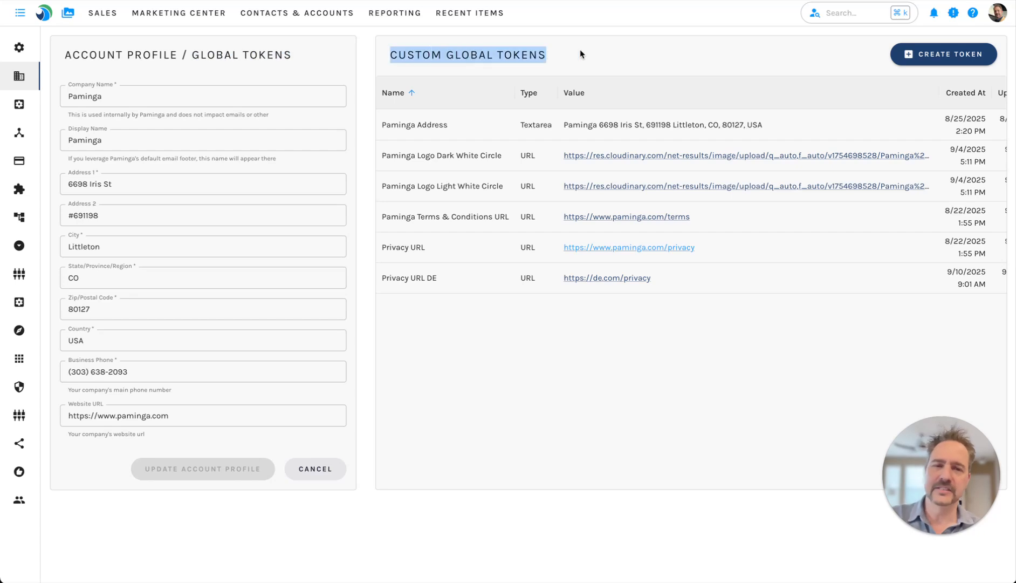
click(580, 51)
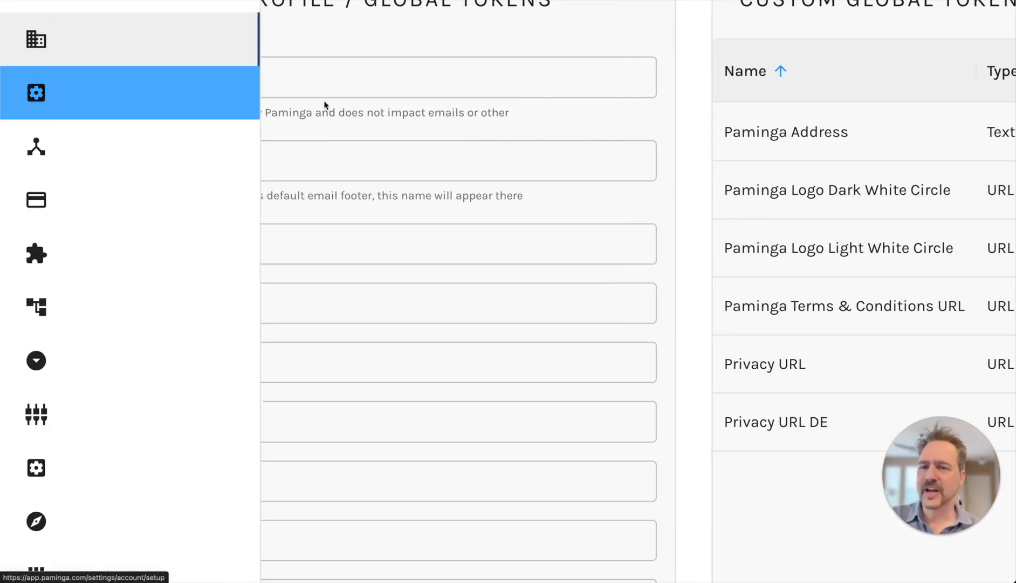
Step: Review the account profile fields that serve as global tokens, from company name down to website URL
click(139, 71)
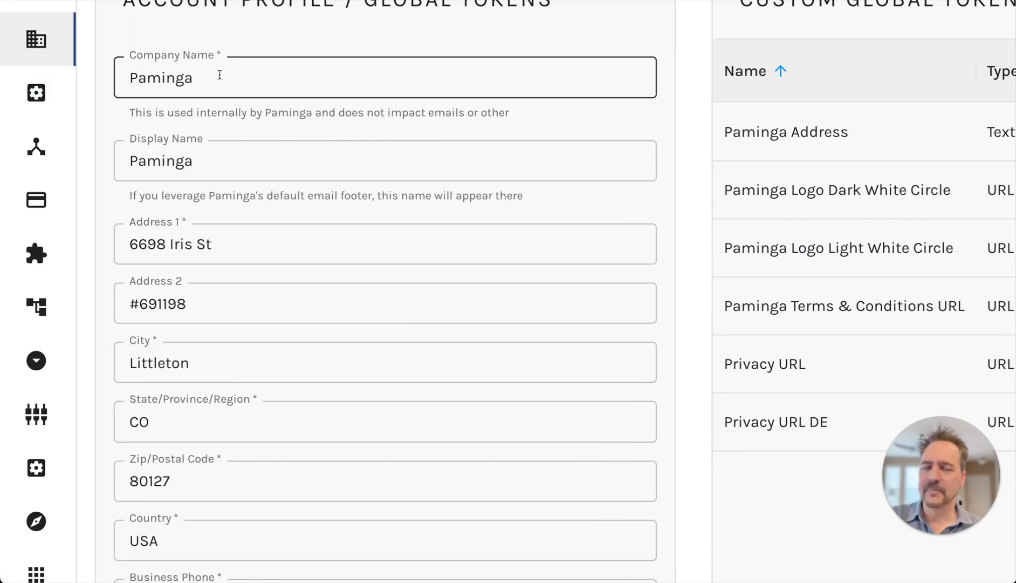
double_click(173, 163)
click(240, 169)
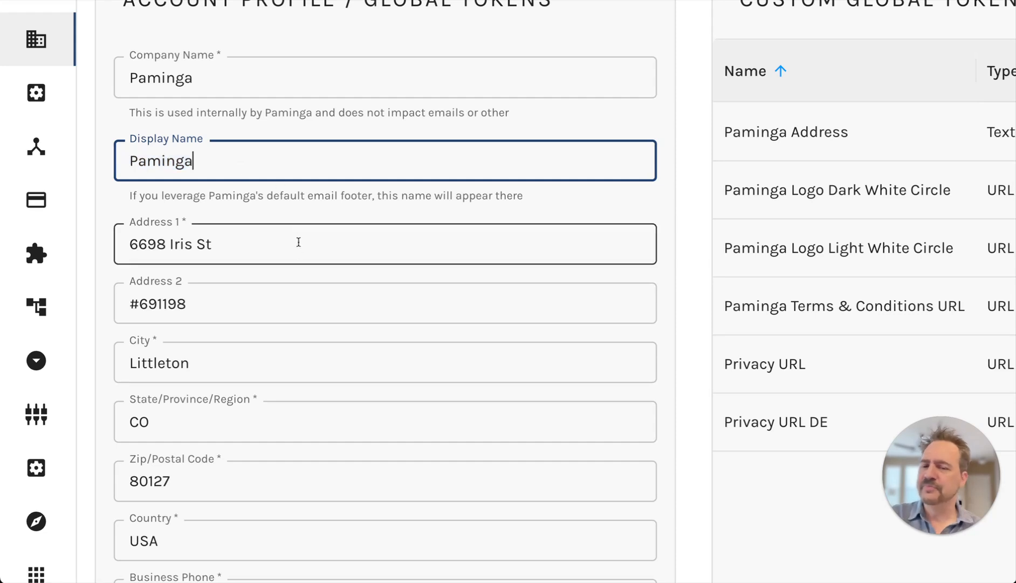
scroll(297, 252, down, 2)
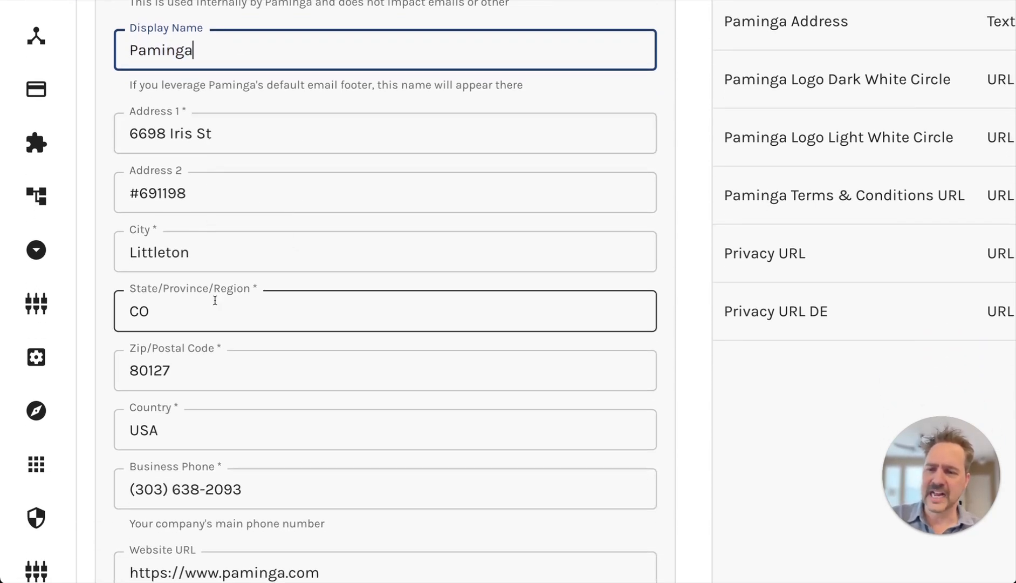
scroll(216, 297, down, 2)
scroll(235, 343, down, 2)
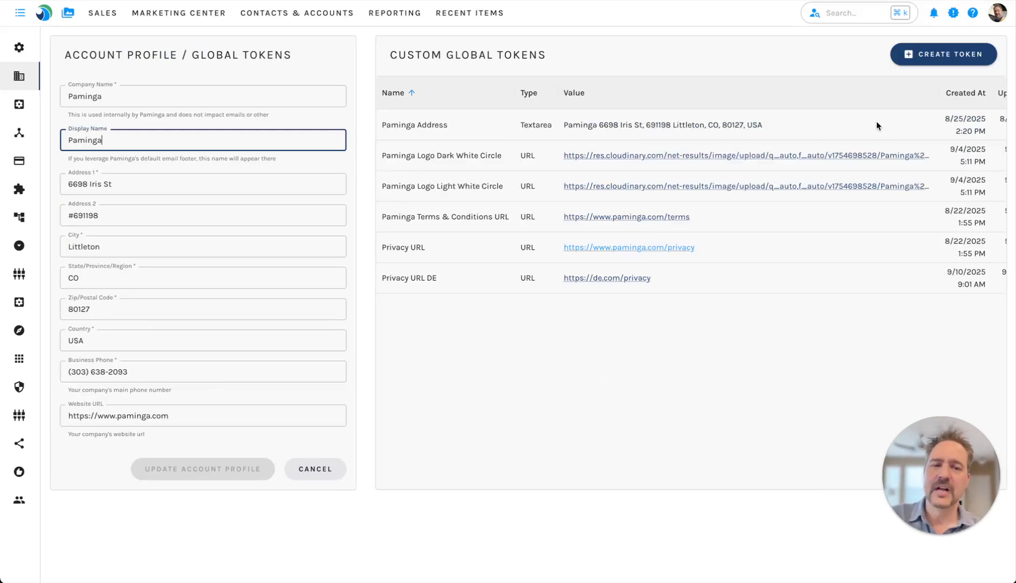
Step: Check the type options offered for a new custom global token, cancel its creation, and look at the existing Privacy URL token
click(936, 56)
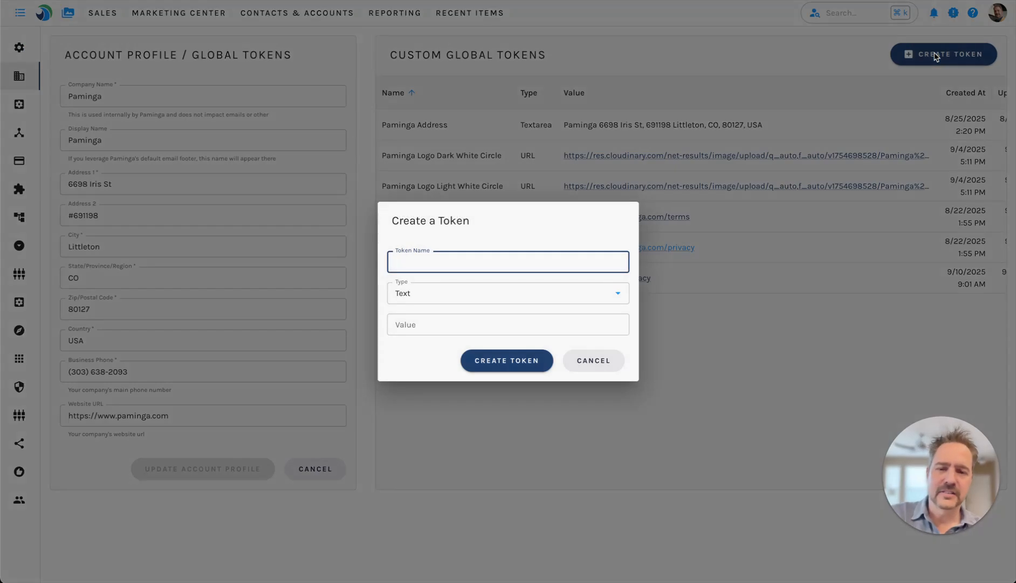
click(617, 293)
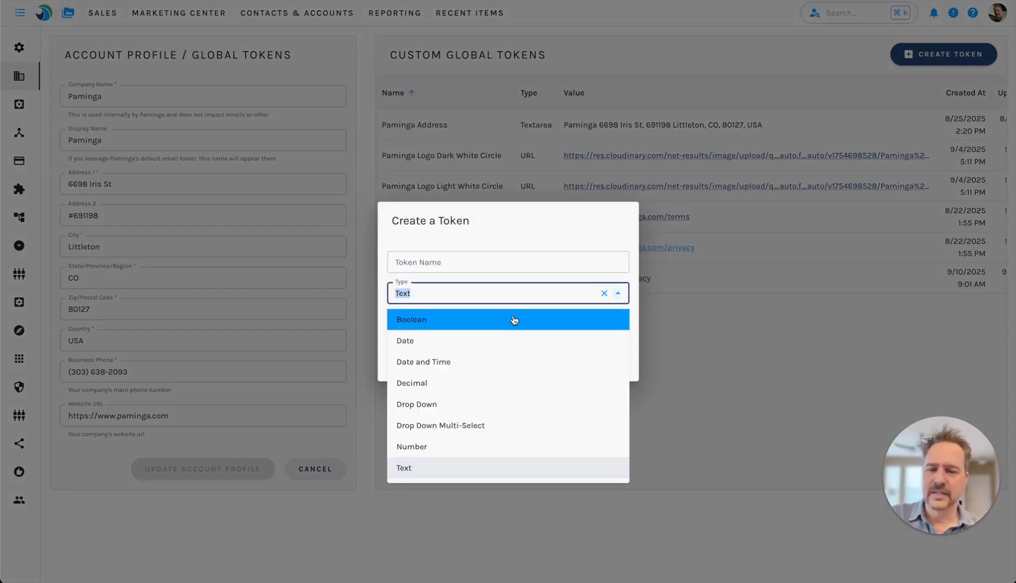
scroll(480, 402, down, 1)
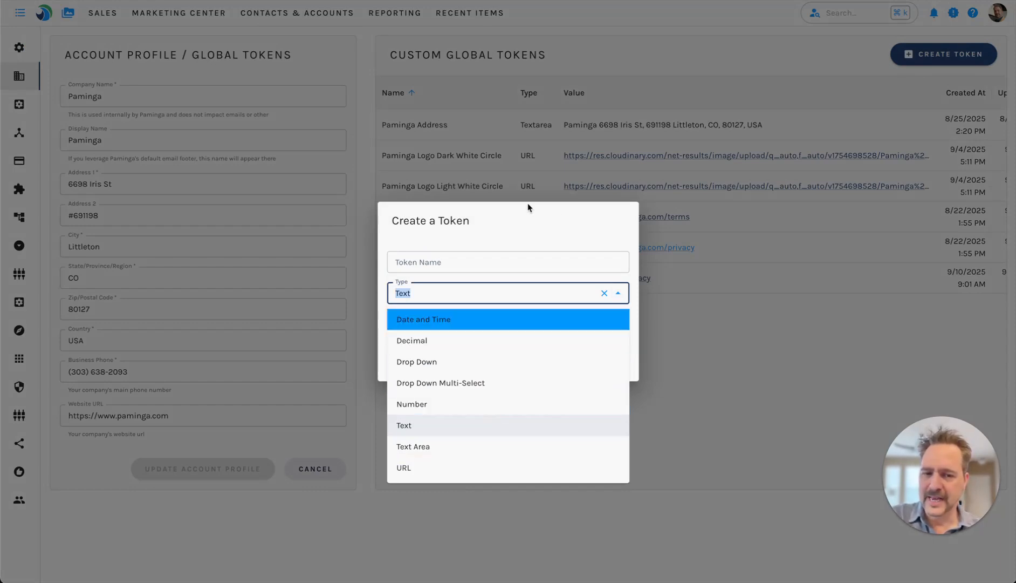
click(531, 220)
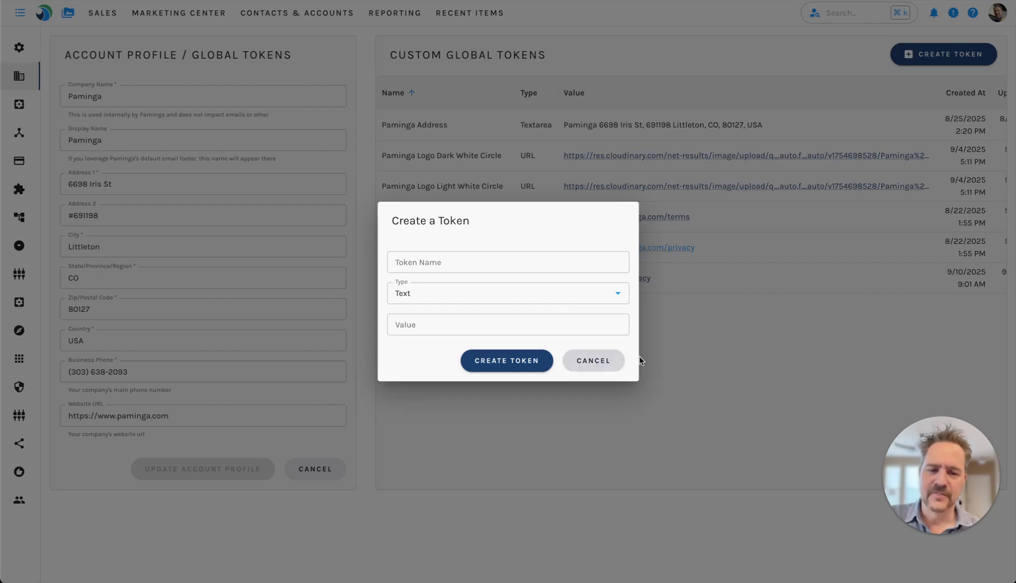
click(593, 360)
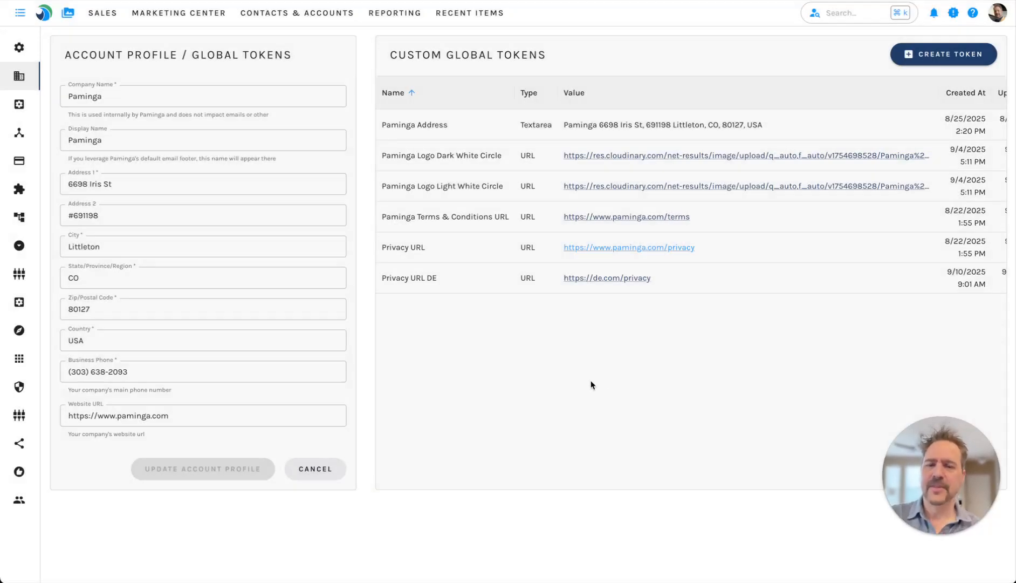
click(381, 249)
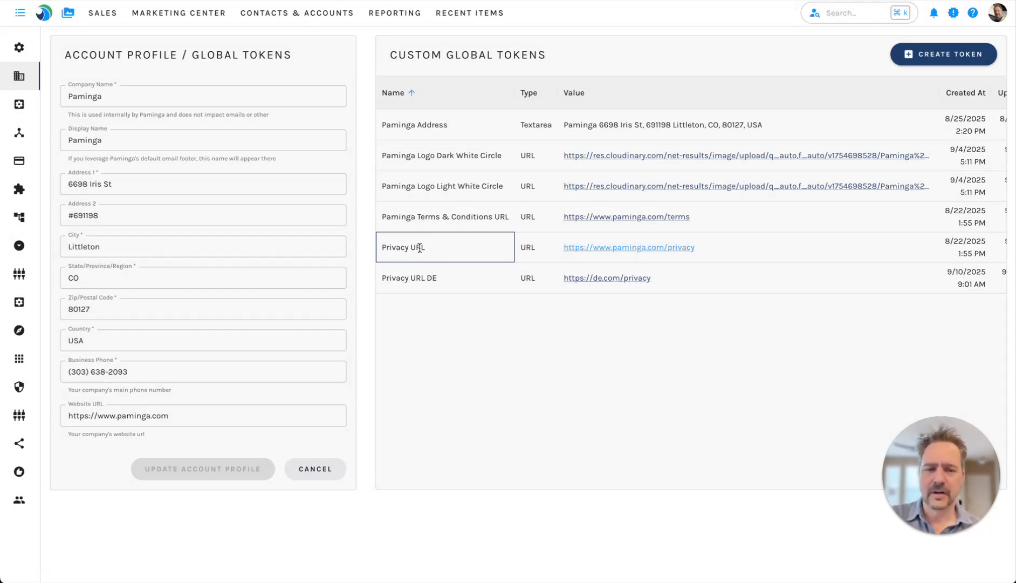
click(612, 346)
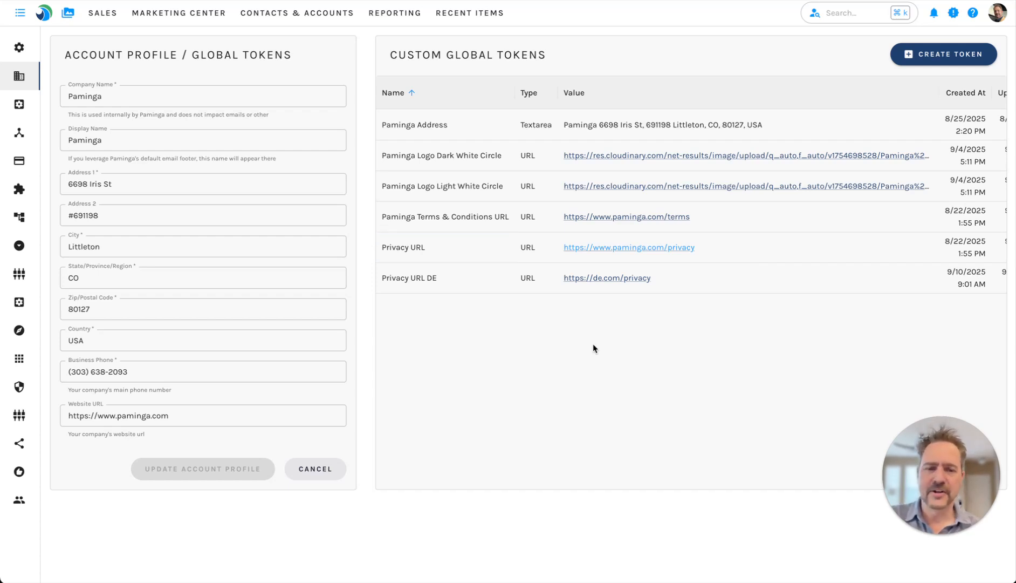
Step: Open the email "Personalized Email with Dynamic Content" from the Video Assets folder
click(69, 13)
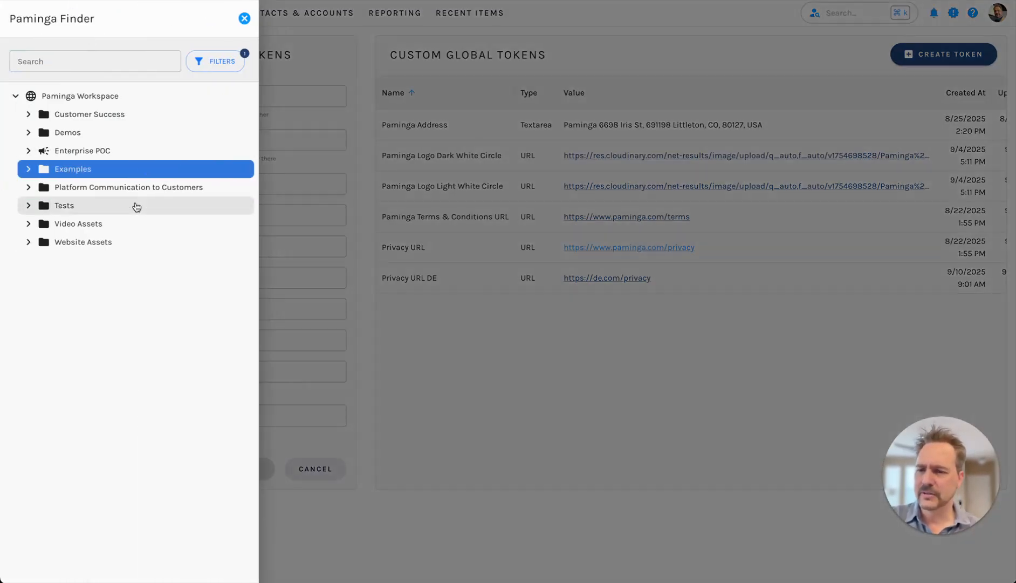
click(80, 225)
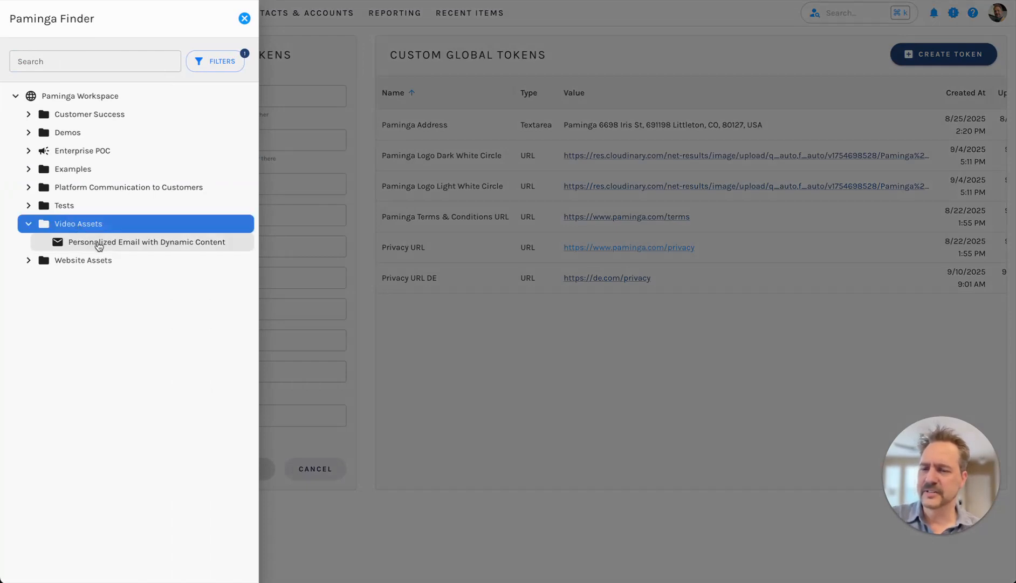
click(99, 244)
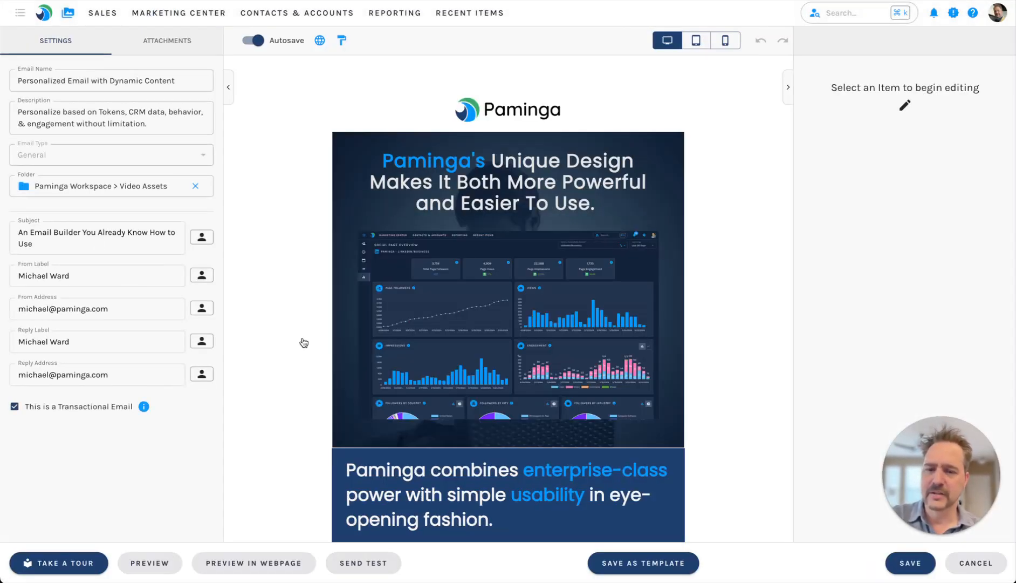
Step: Replace the "Some Text Here" heading above the email footer with "Privacy"
scroll(605, 316, down, 2)
scroll(605, 316, down, 3)
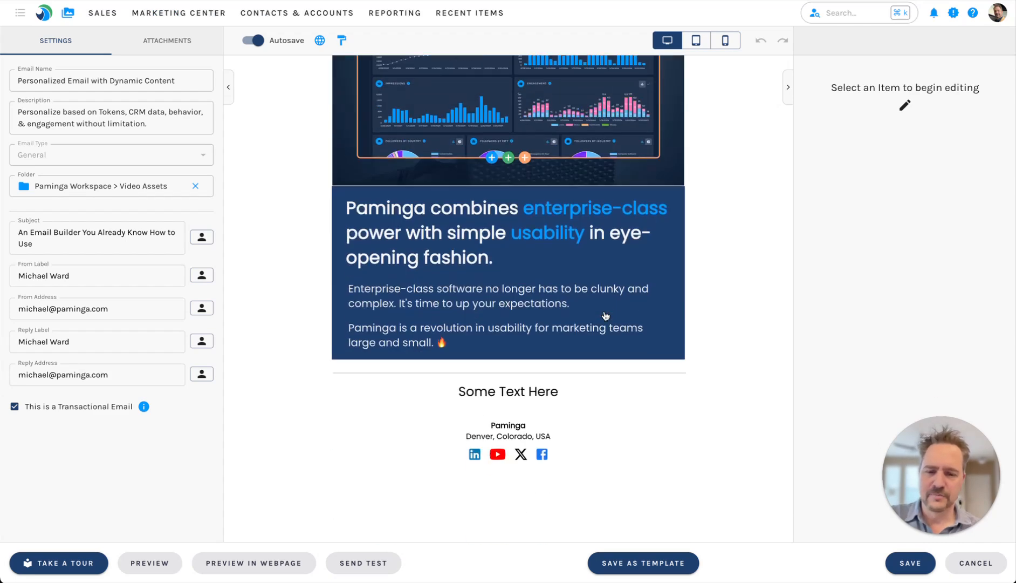
click(559, 394)
triple_click(559, 394)
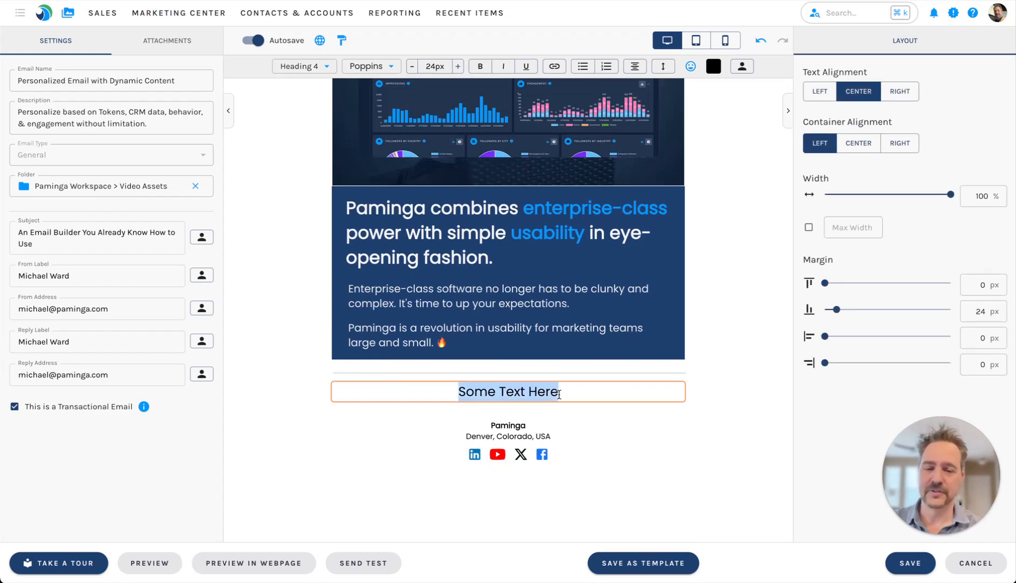
text(Pri)
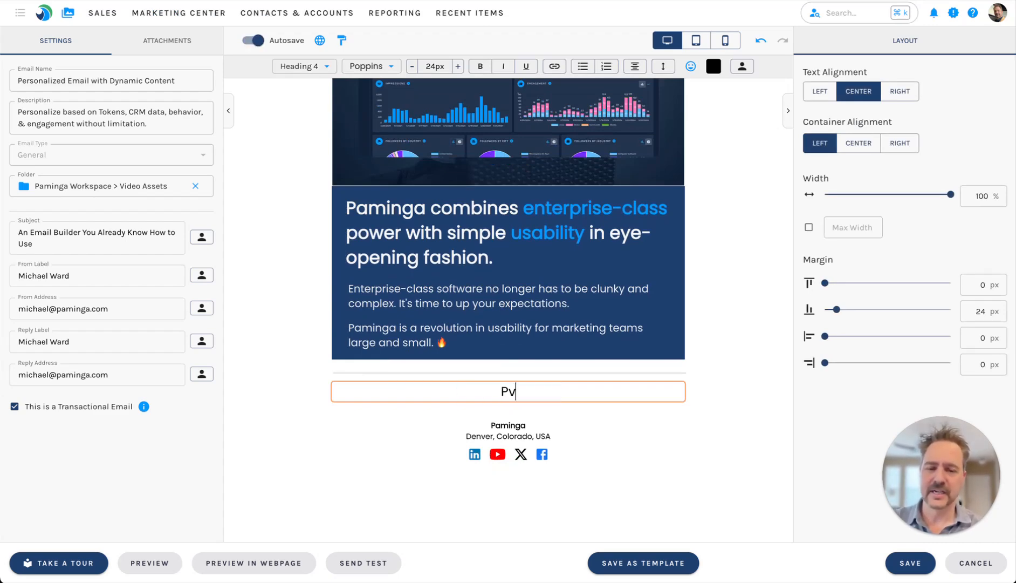
text(vacy)
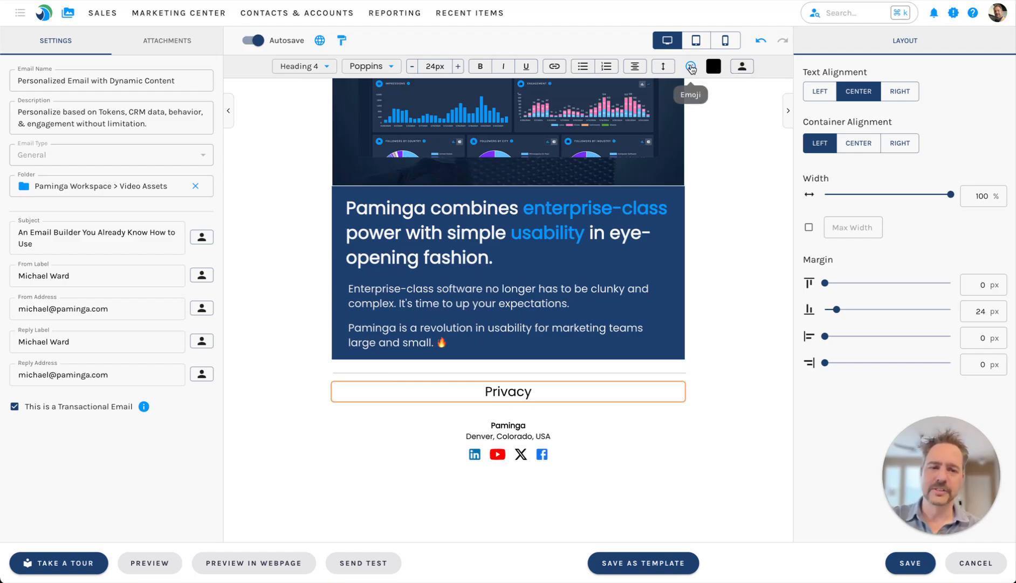
click(691, 66)
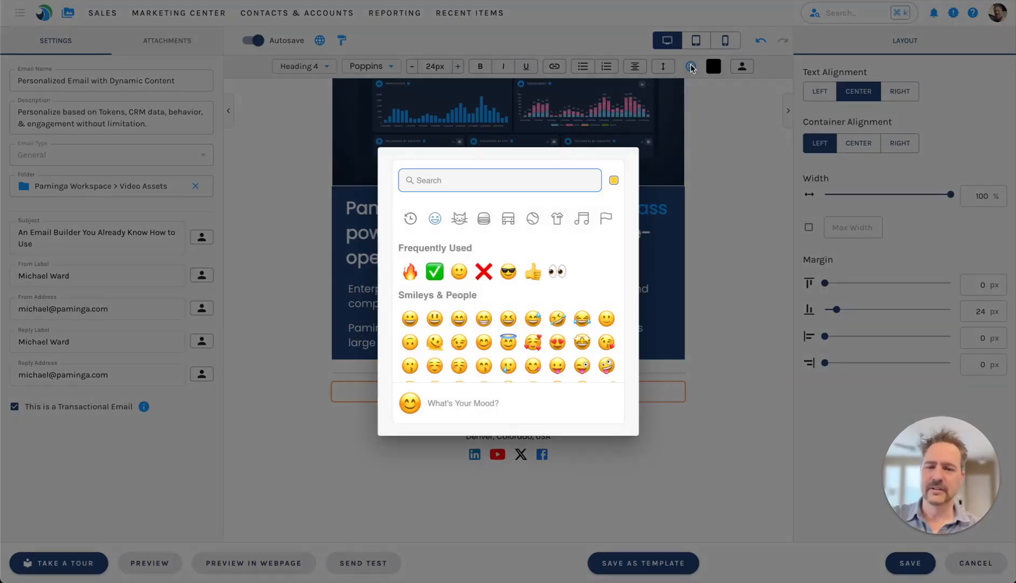
click(719, 104)
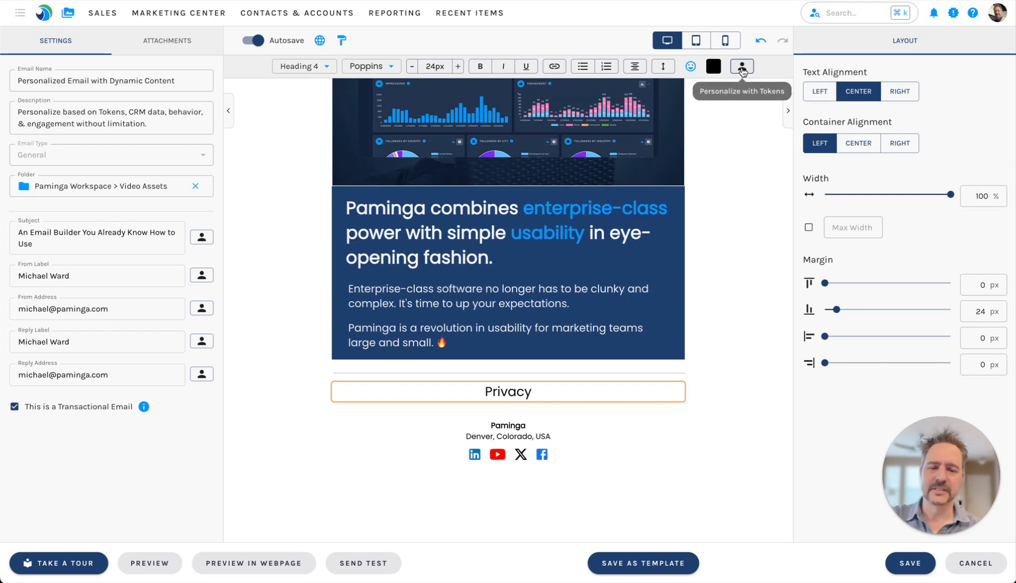
Step: Start a URL link on the word "Privacy" and open token personalization for its address
double_click(513, 394)
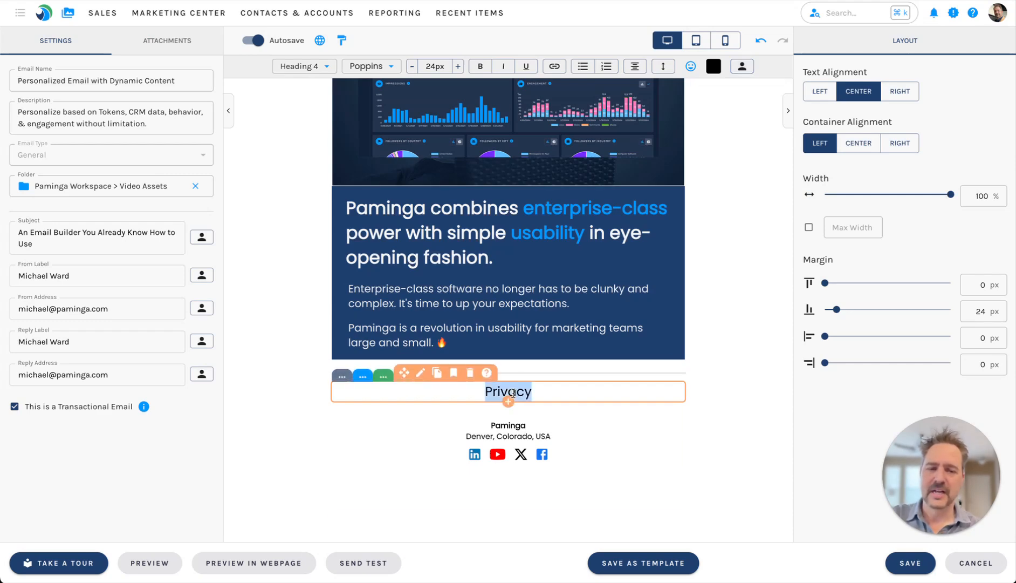
click(558, 69)
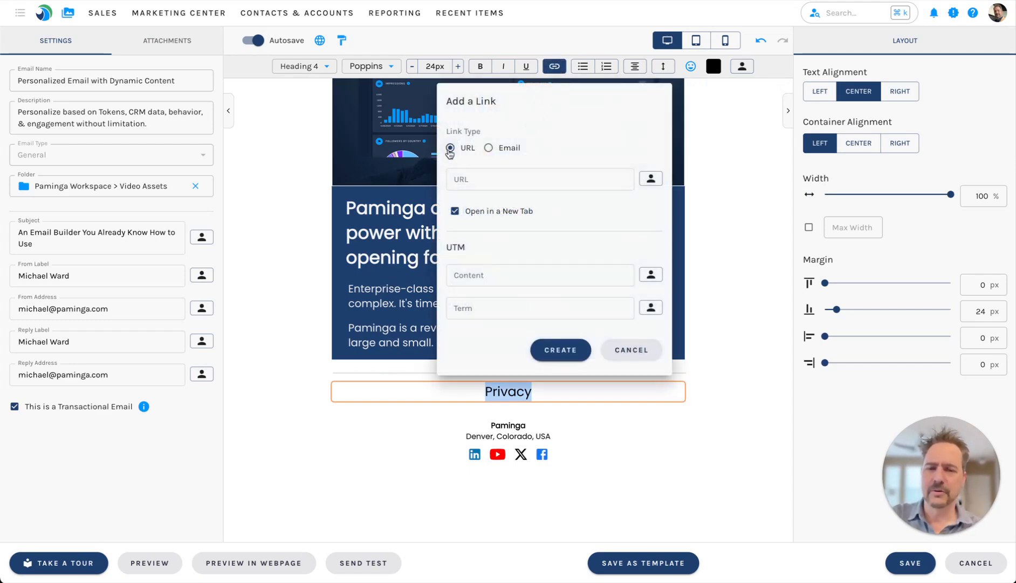
click(651, 180)
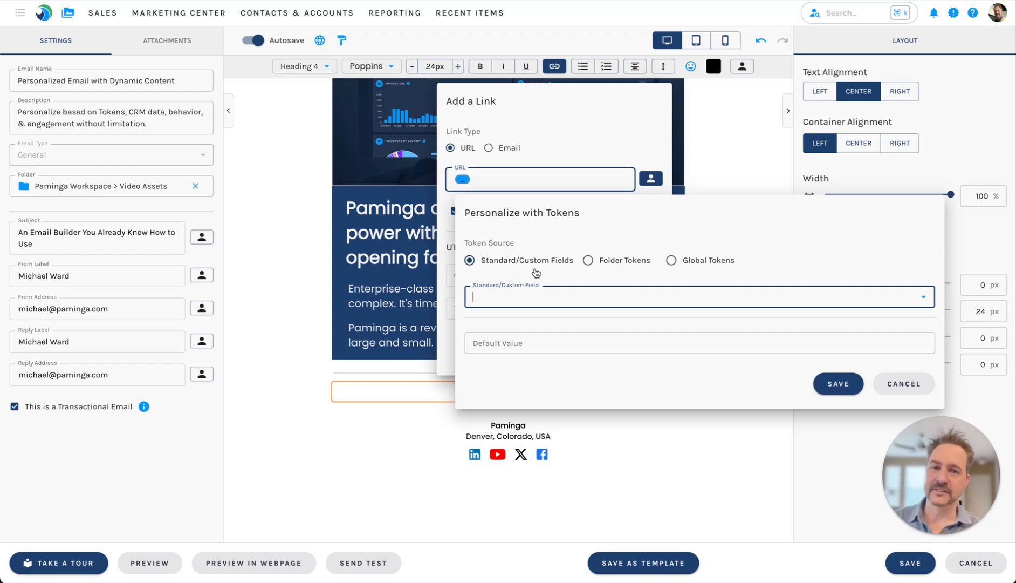
Step: Browse the standard and custom fields available as tokens, search them for "email", and clear the search
click(526, 298)
scroll(581, 405, down, 8)
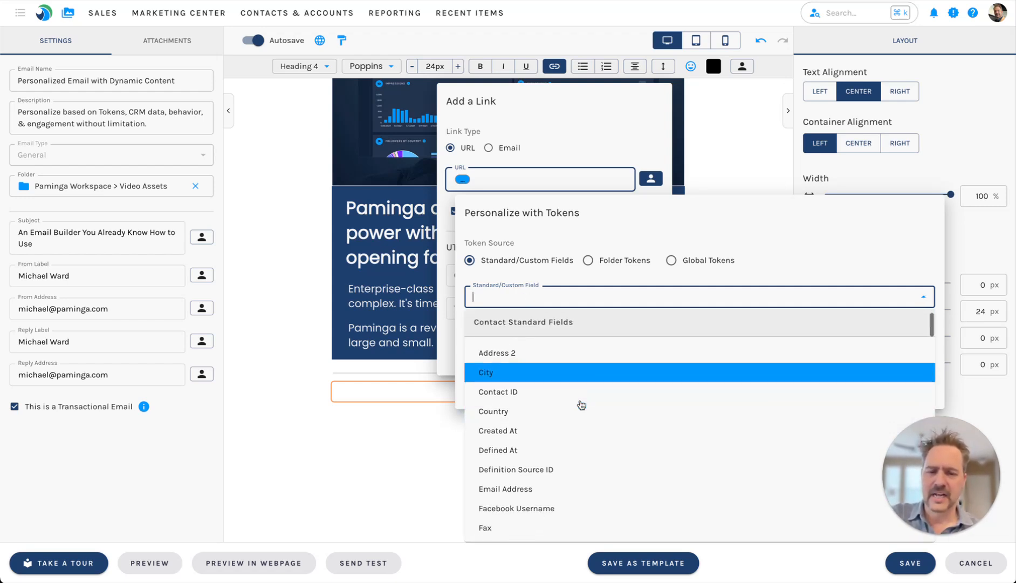
scroll(581, 405, down, 10)
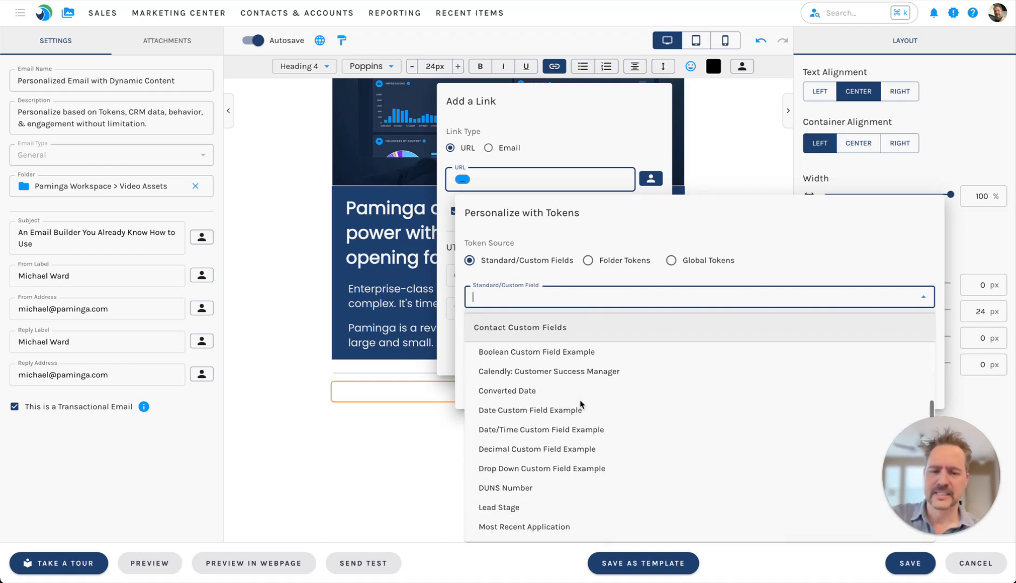
scroll(580, 402, down, 4)
scroll(581, 405, up, 6)
scroll(581, 406, up, 1)
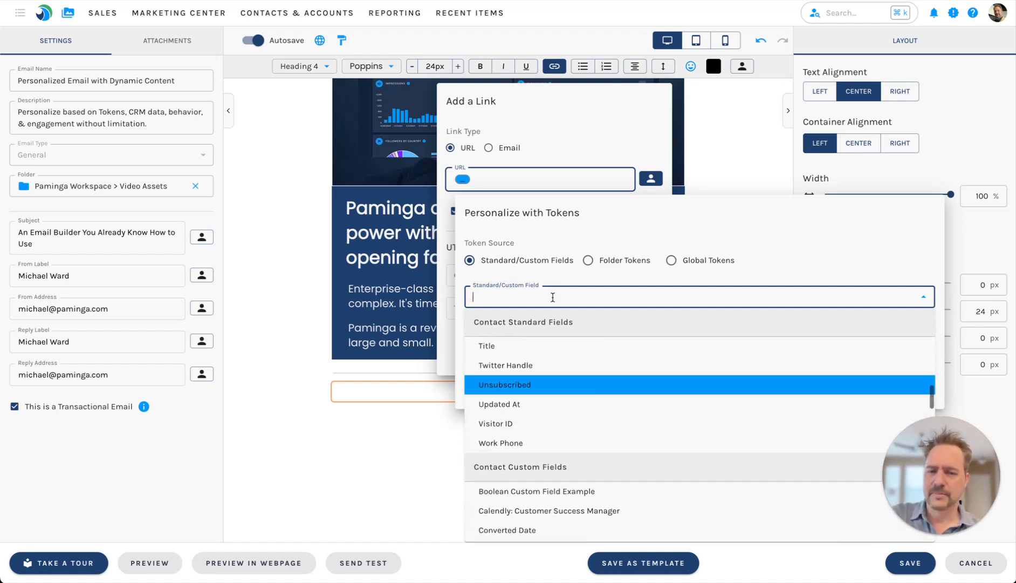
click(552, 298)
text(email)
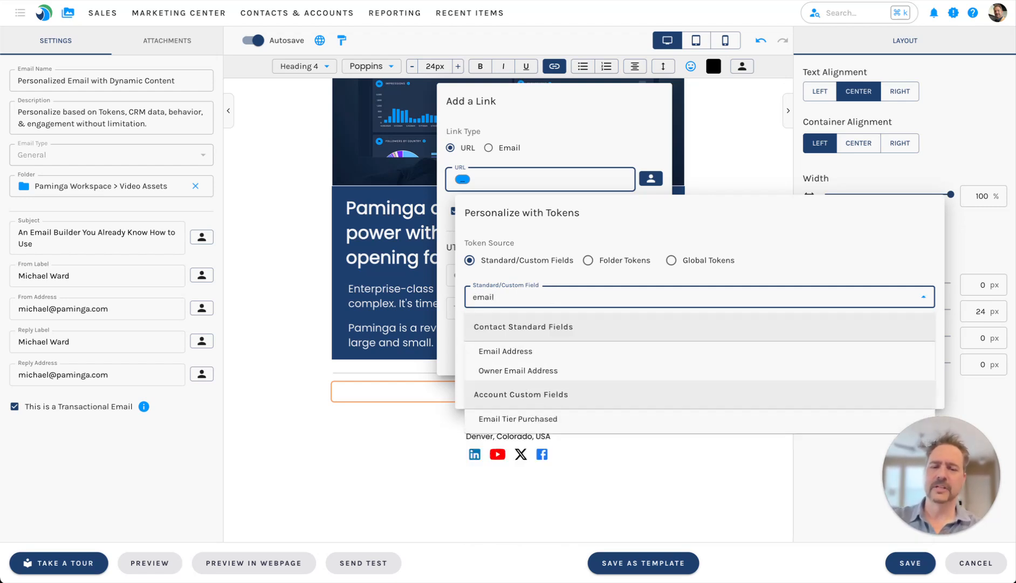
key(ctrl+a)
key(BackSpace)
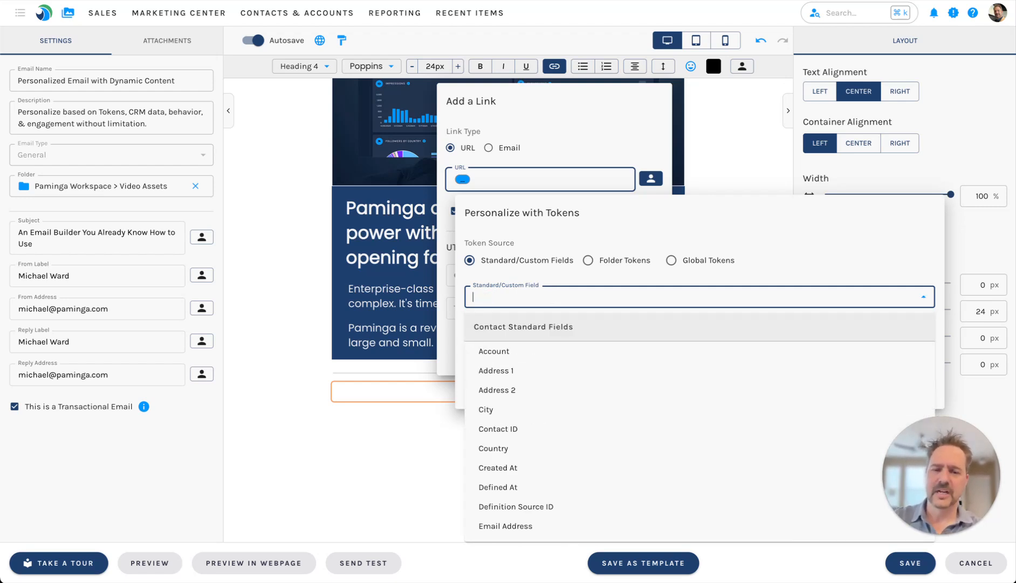
Step: Switch the token source to Folder Tokens and list the available folder tokens
click(608, 261)
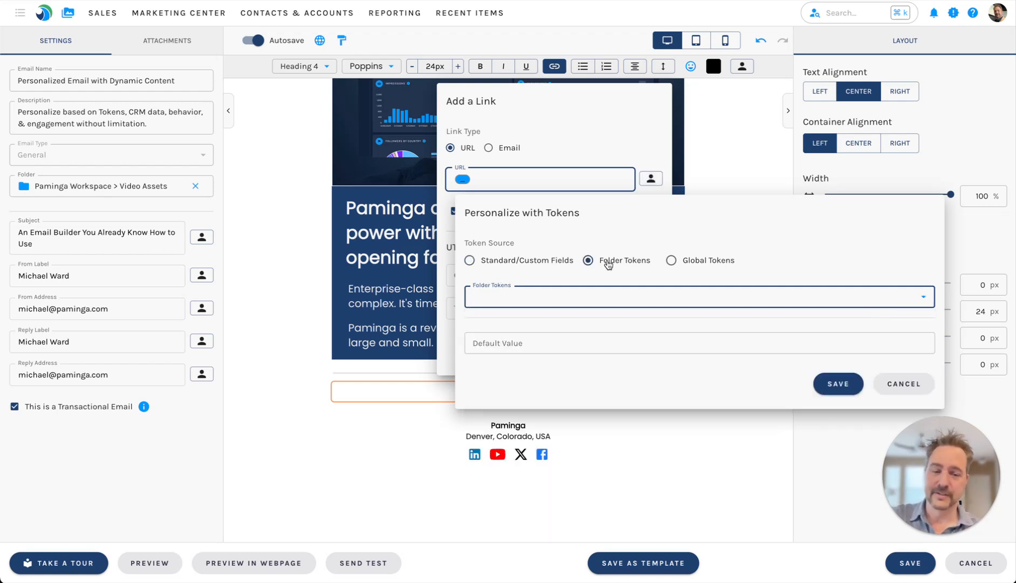
click(570, 296)
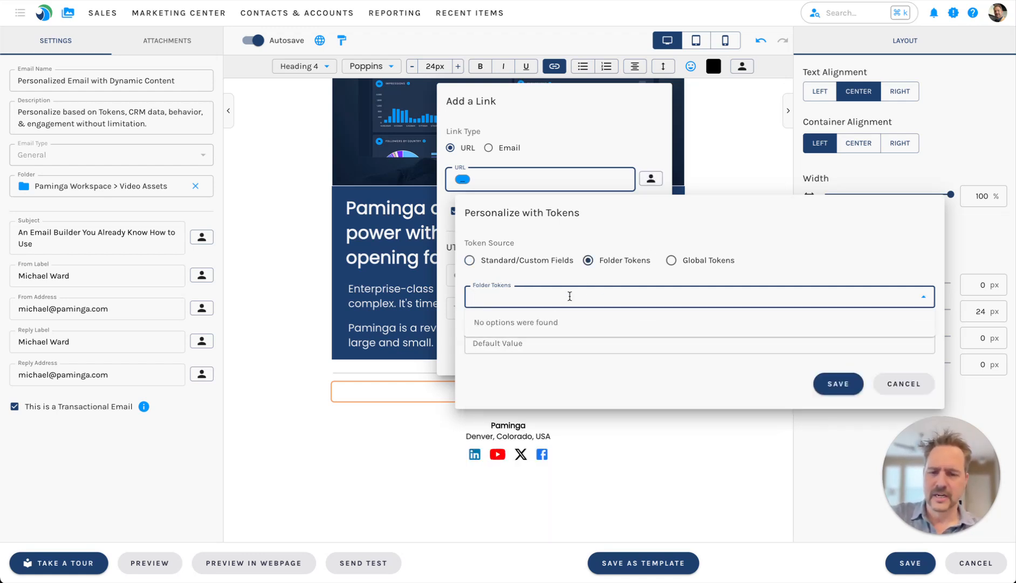
Step: Dismiss the unfinished link on "Privacy" and open token management for the Video Assets folder in the Paminga Finder
click(540, 276)
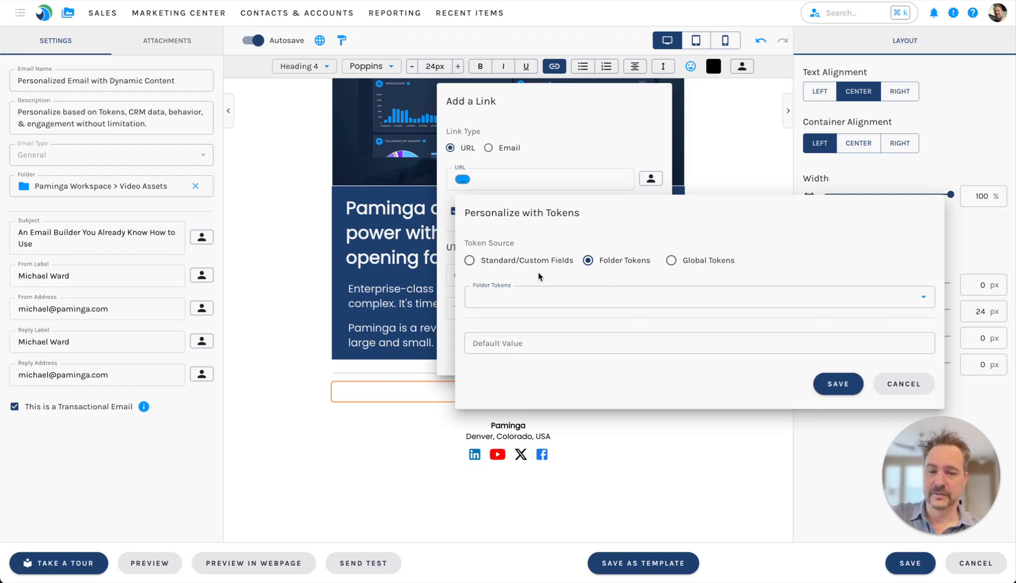
click(278, 347)
click(68, 13)
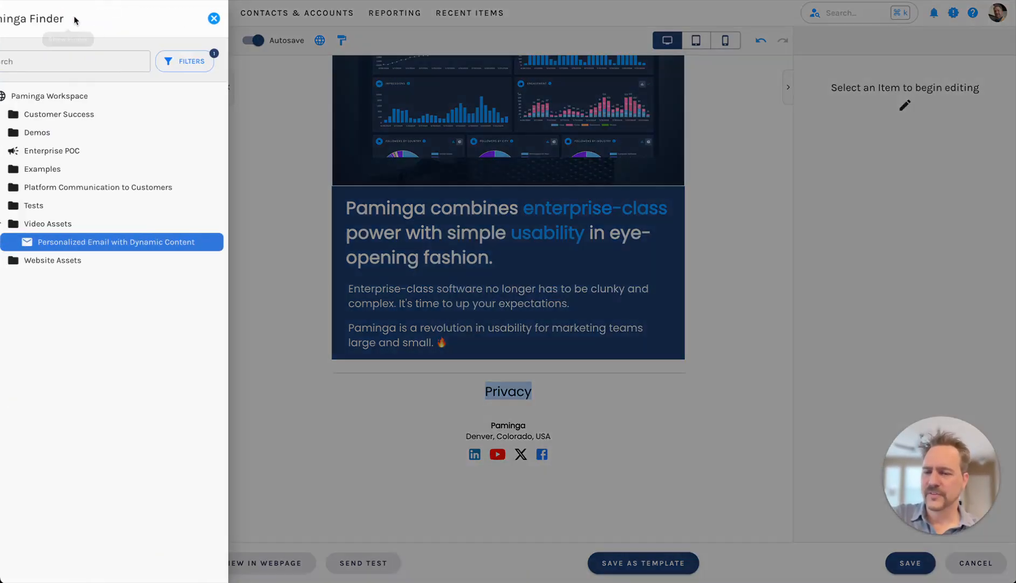
right_click(66, 229)
click(124, 469)
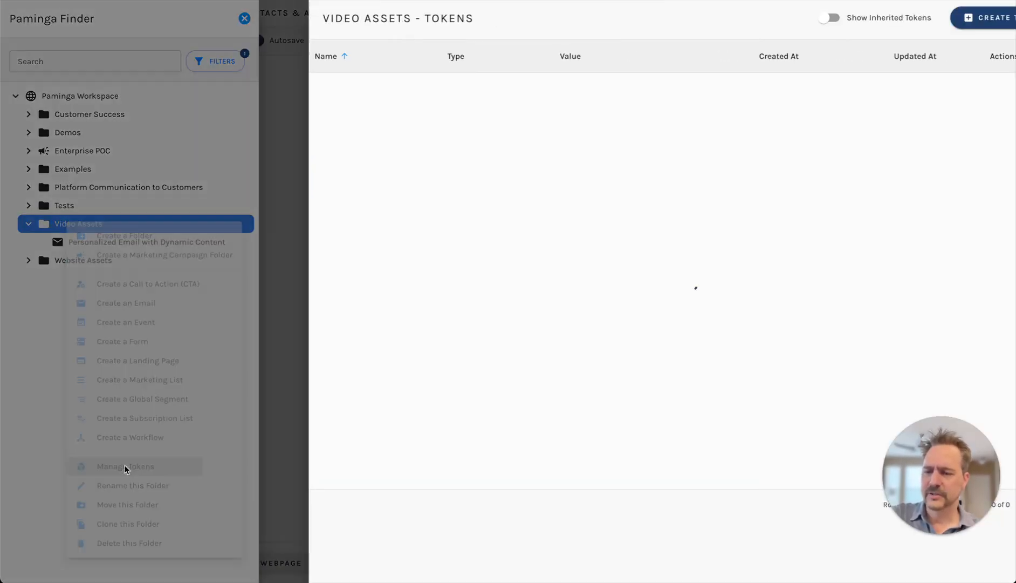
Step: Create a Text token named "Sample" with the value "Hello World" in the Video Assets folder, and return to the email editor
click(930, 21)
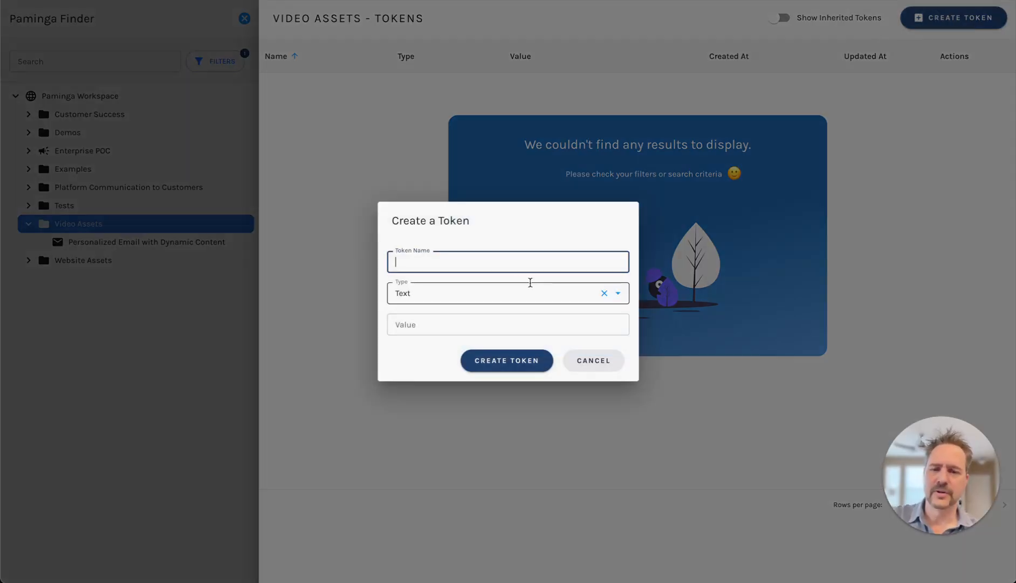
text(Sample)
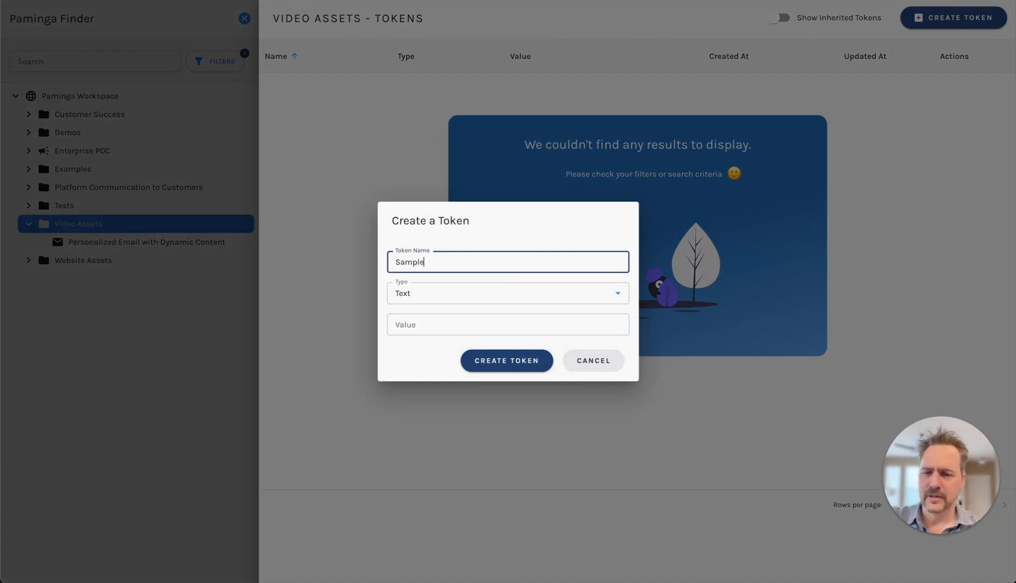
click(454, 321)
text(Hello World)
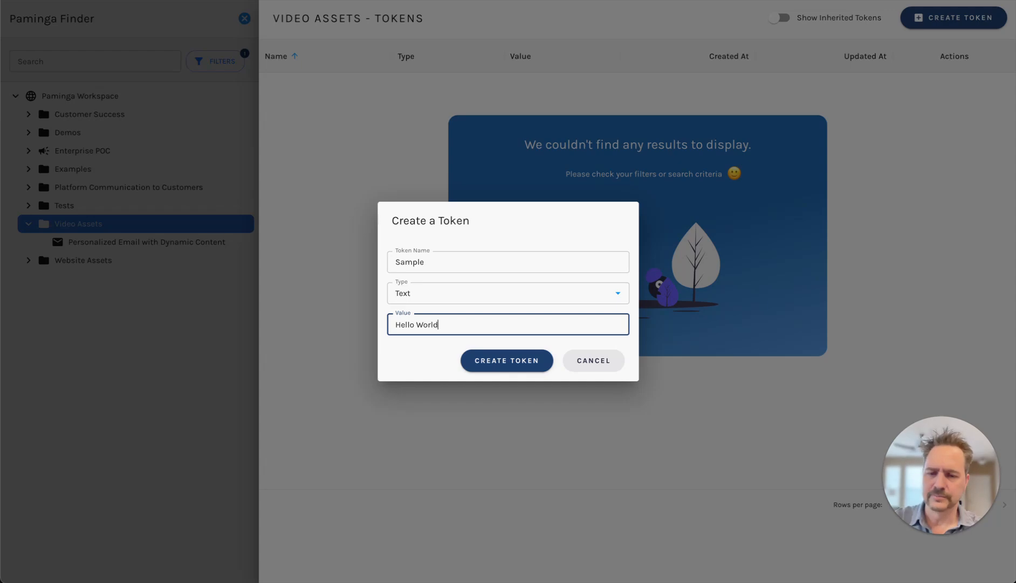
click(477, 359)
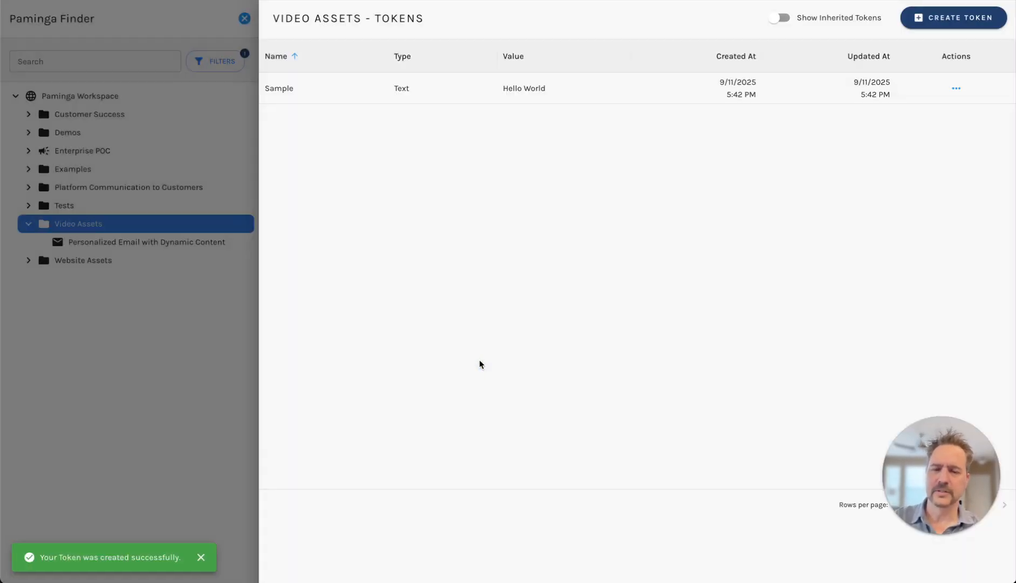
click(214, 428)
click(521, 452)
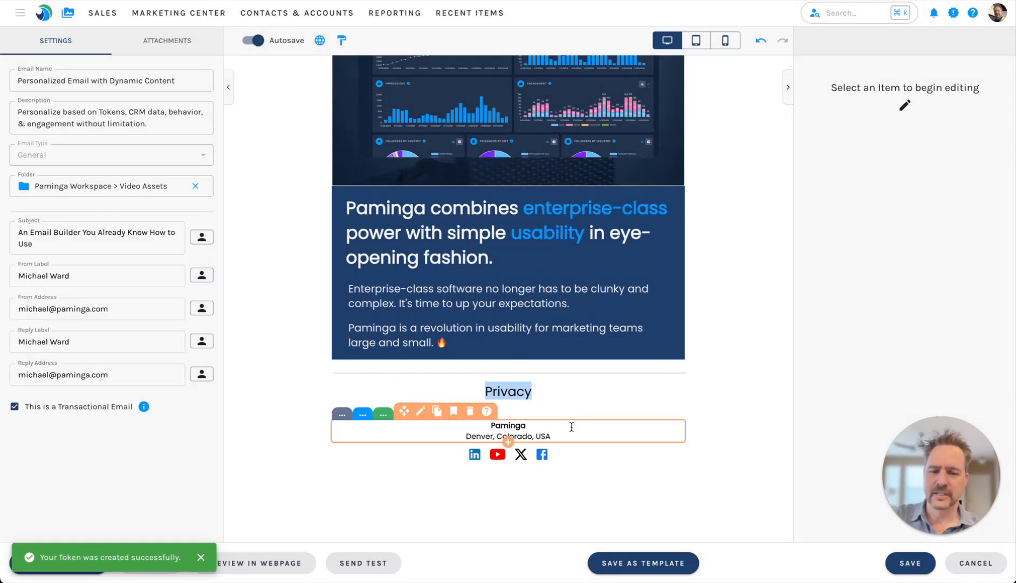
click(502, 389)
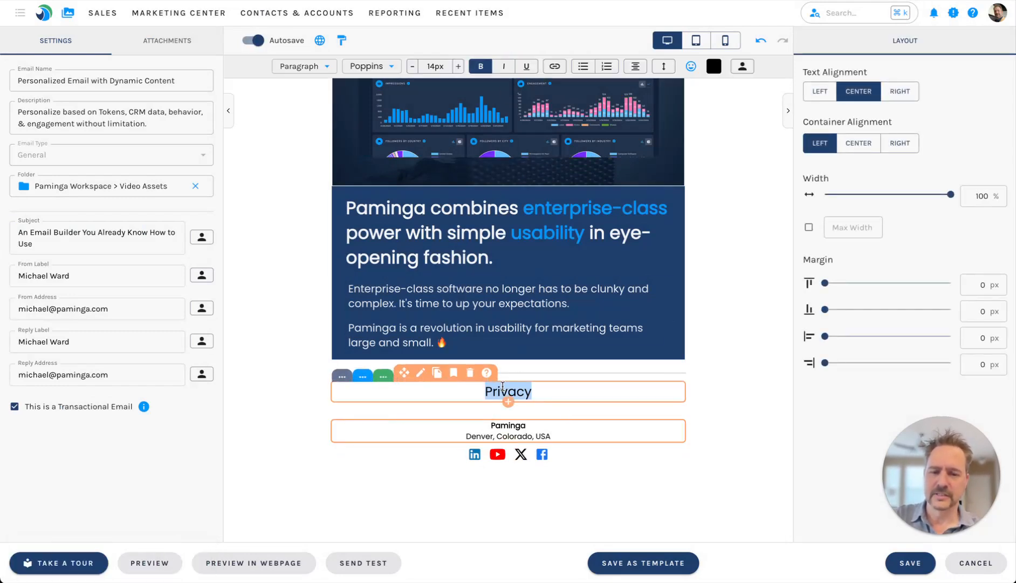
click(554, 67)
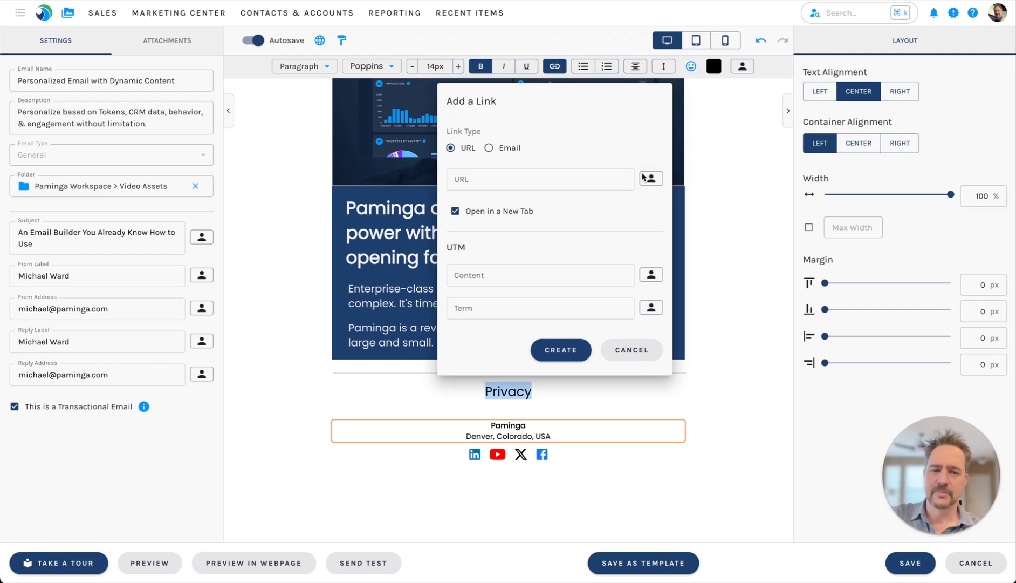
click(651, 178)
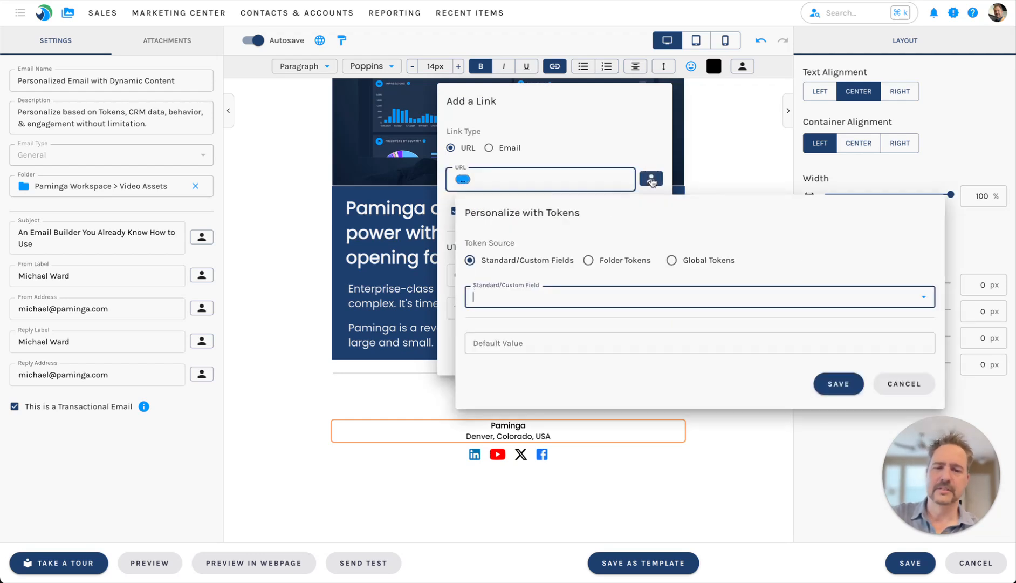
click(624, 261)
click(571, 299)
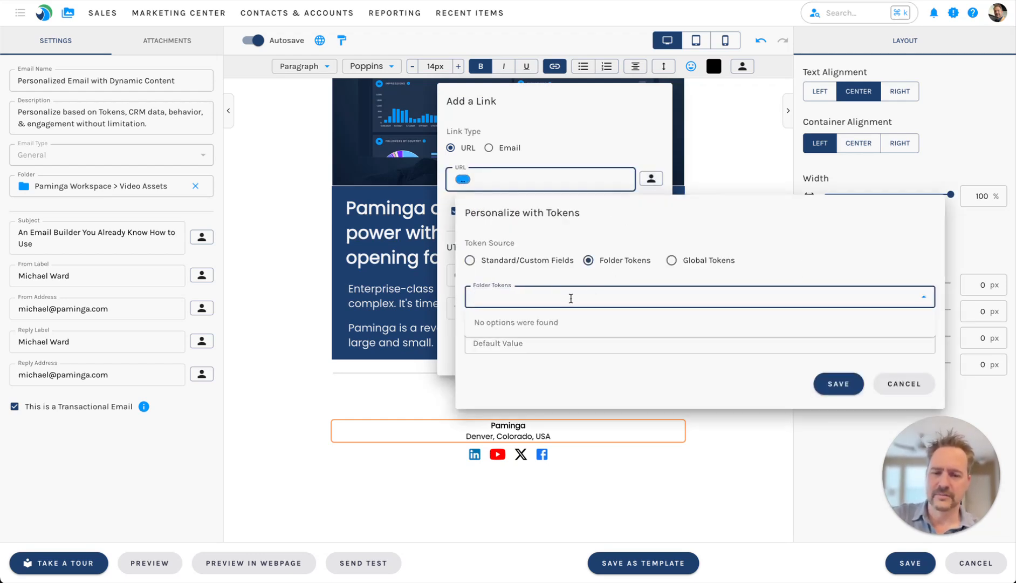
click(897, 387)
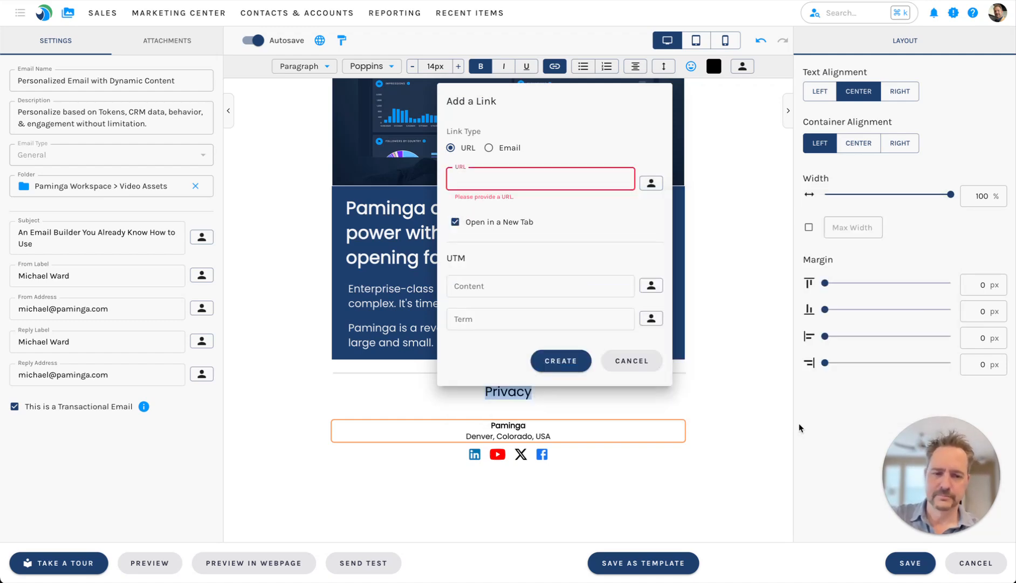
click(748, 447)
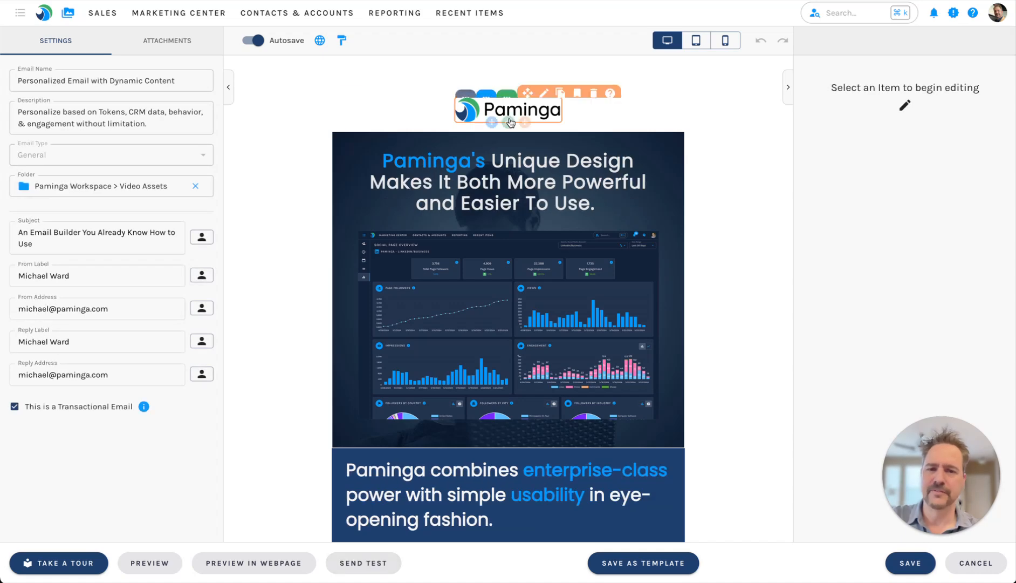
Step: Start a URL link on the word "Privacy" and list the folder tokens available for its address
scroll(508, 324, down, 5)
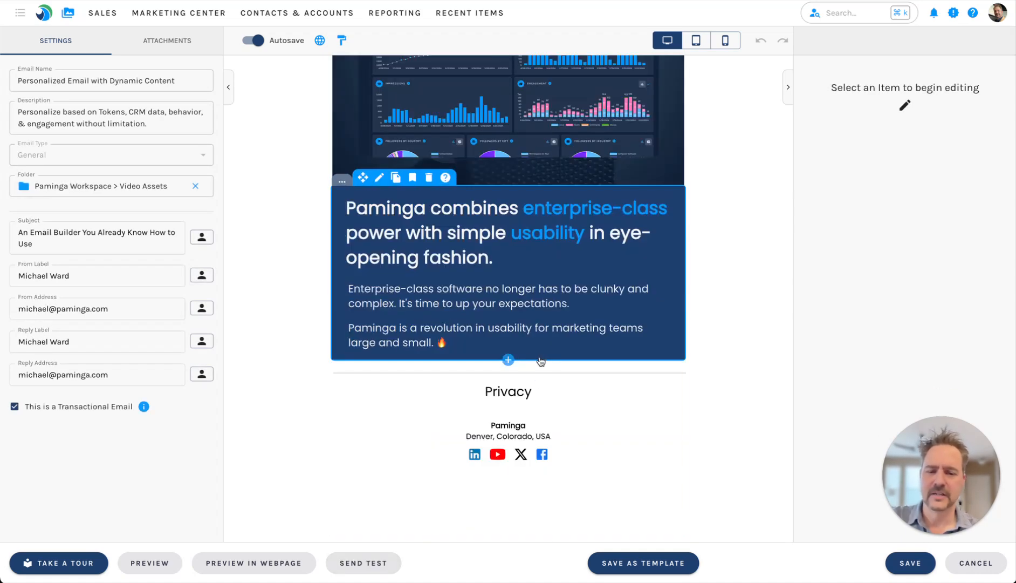
double_click(504, 392)
click(554, 65)
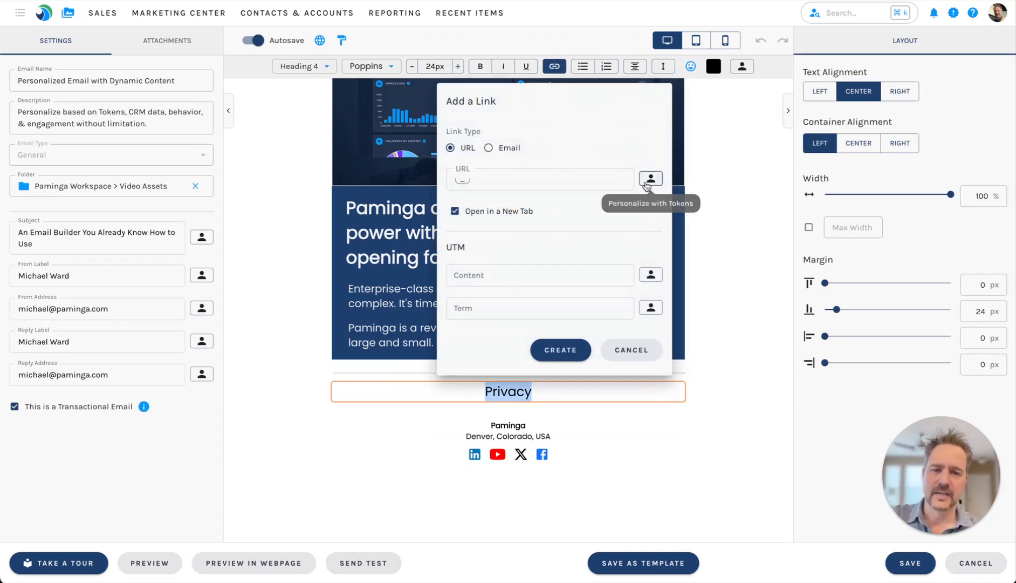
click(652, 178)
click(601, 262)
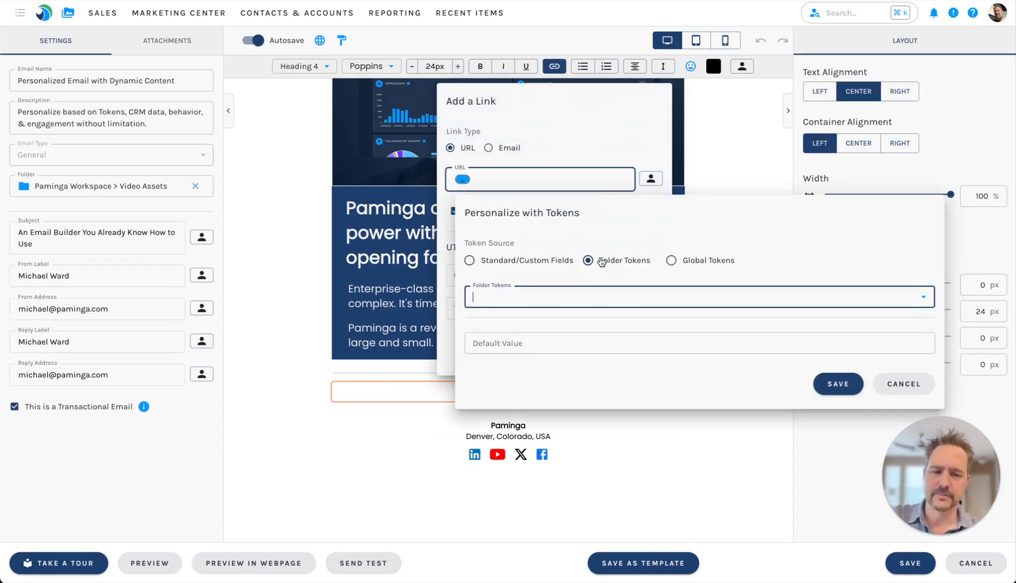
click(530, 302)
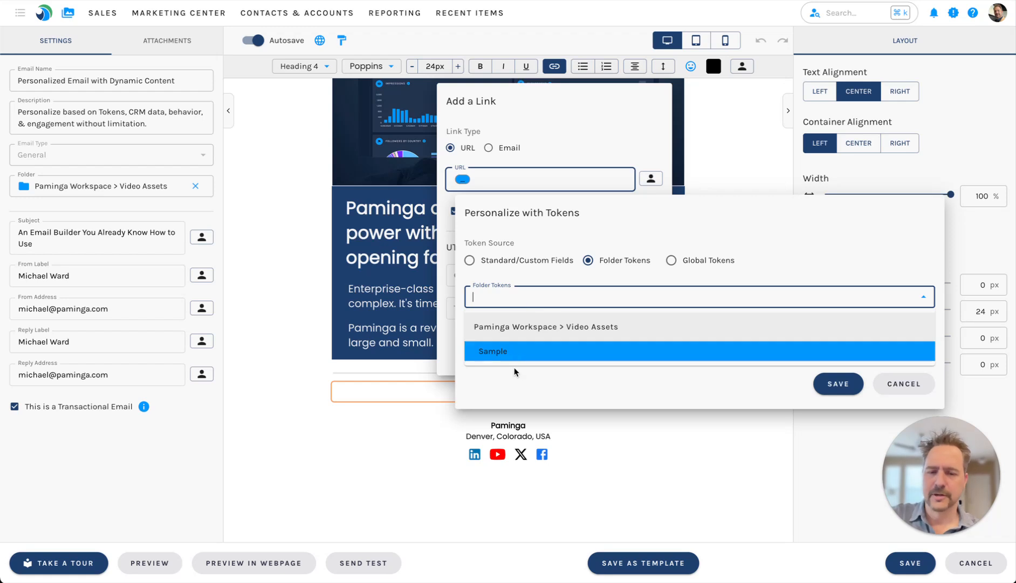
Step: Set the link's address to the custom global token "Privacy URL" and create the link
click(692, 267)
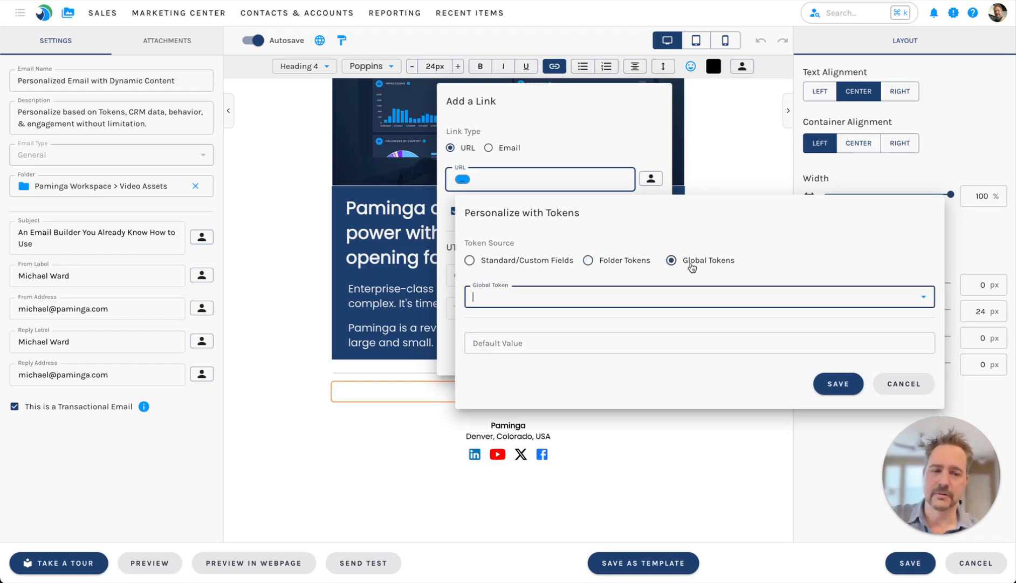
click(589, 294)
scroll(526, 415, down, 5)
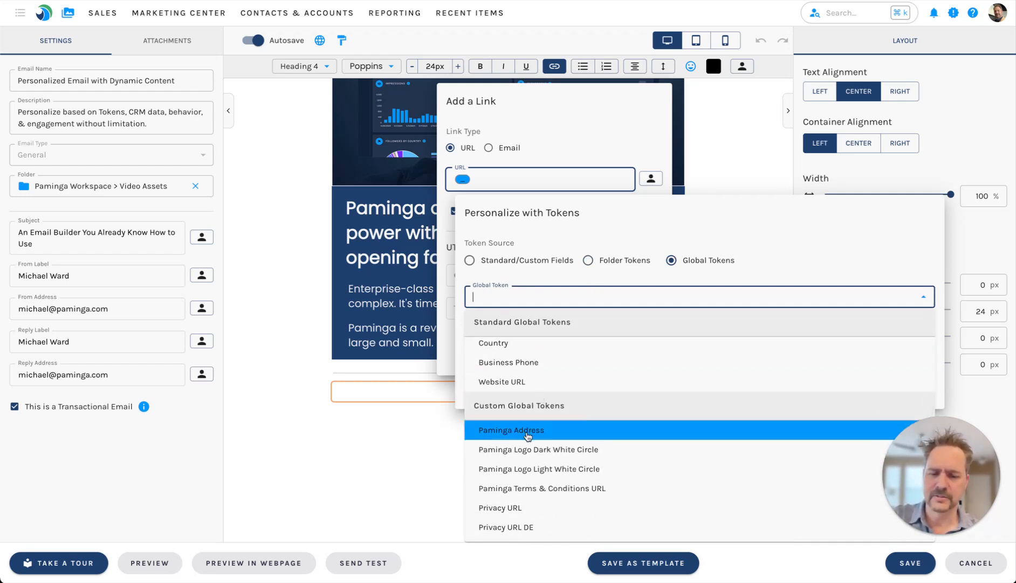
click(514, 508)
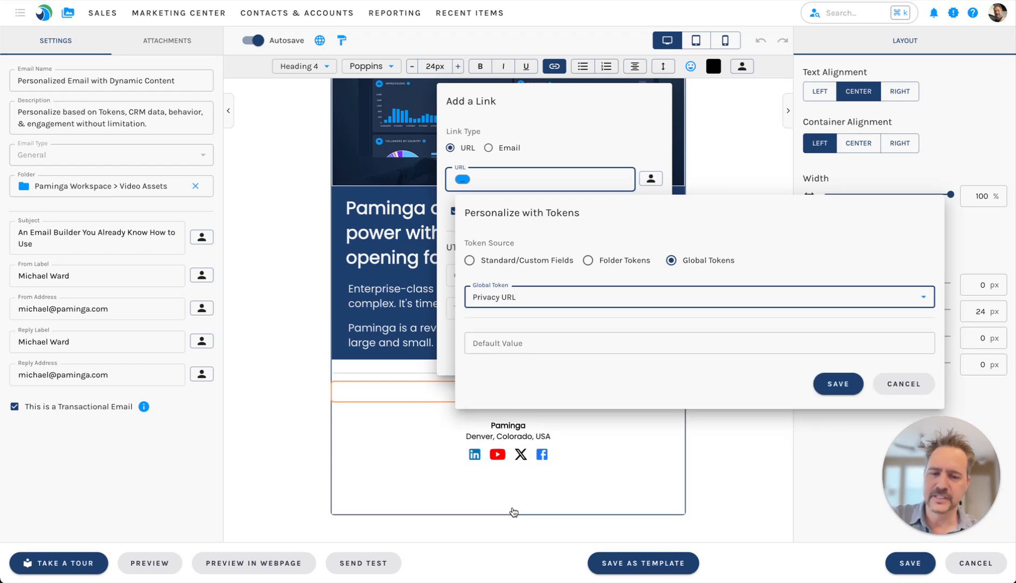
click(839, 383)
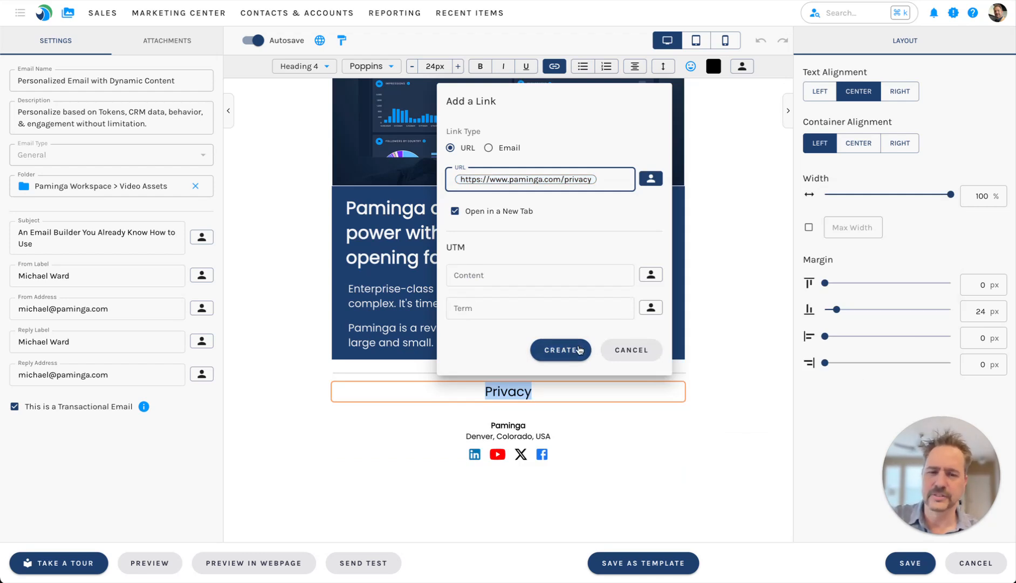
click(571, 357)
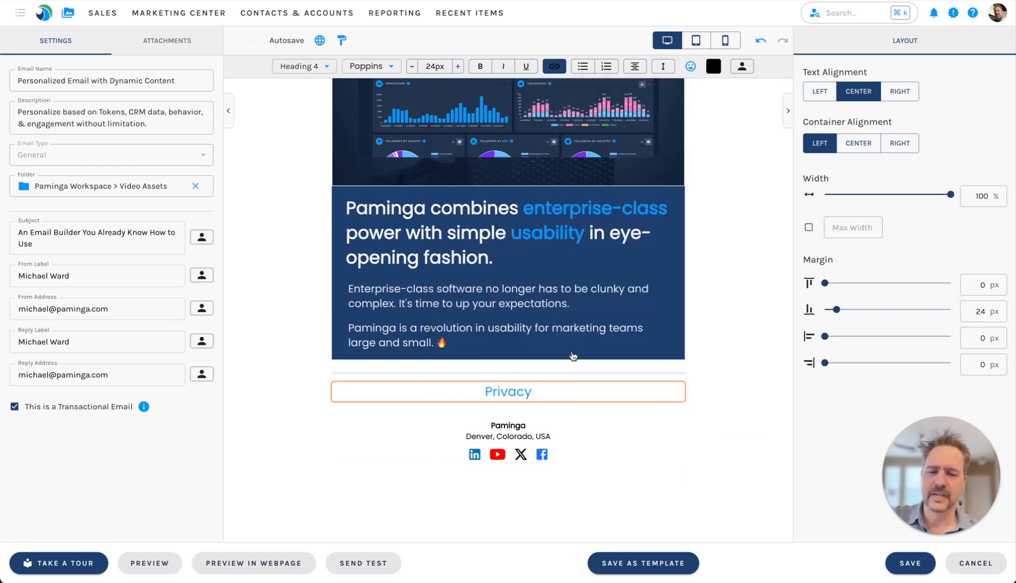
click(286, 472)
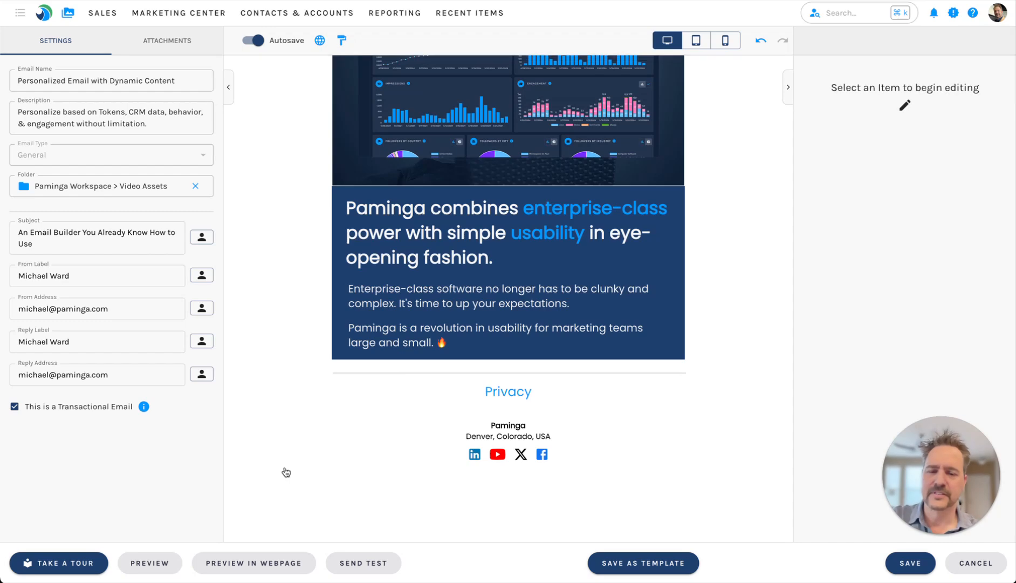
Step: Preview the email, test the Privacy link at its foot, and return to the editor
click(160, 561)
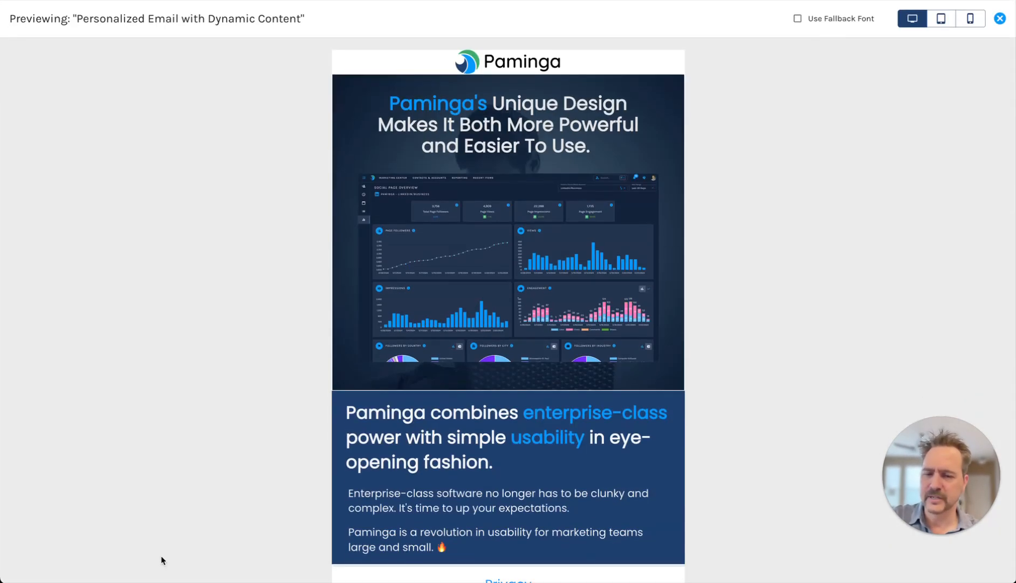
scroll(499, 496, down, 2)
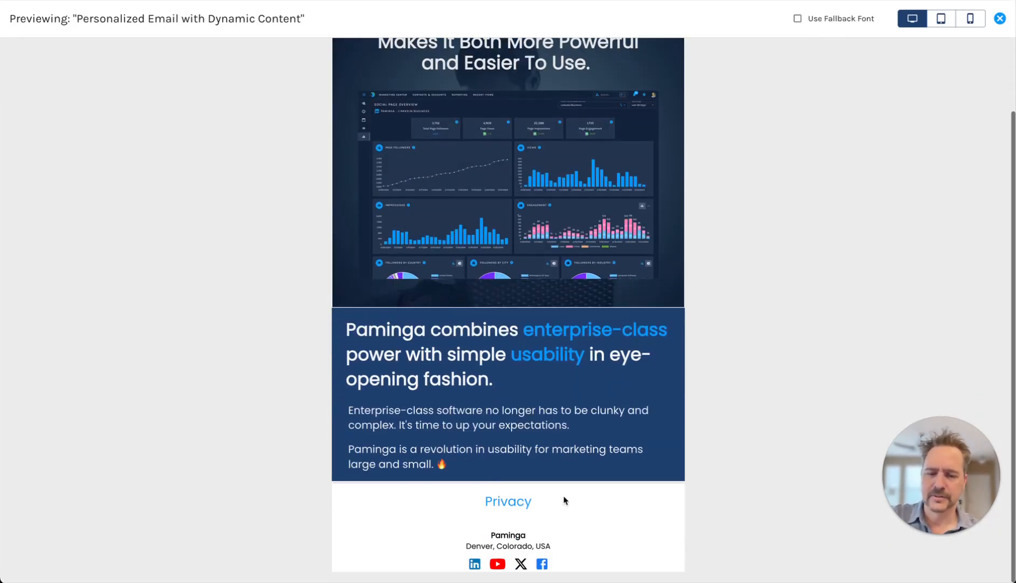
click(513, 501)
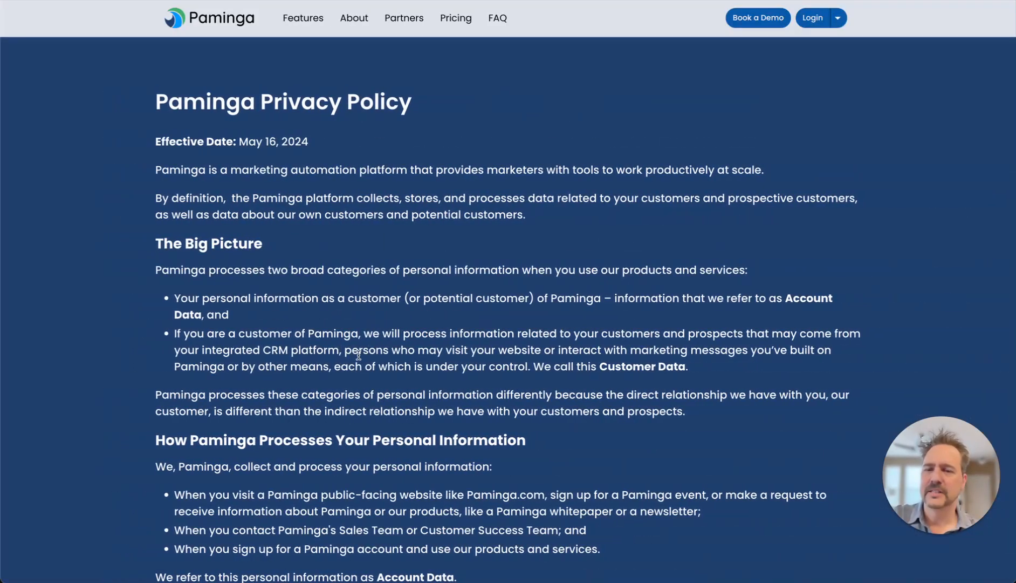
key(ctrl+w)
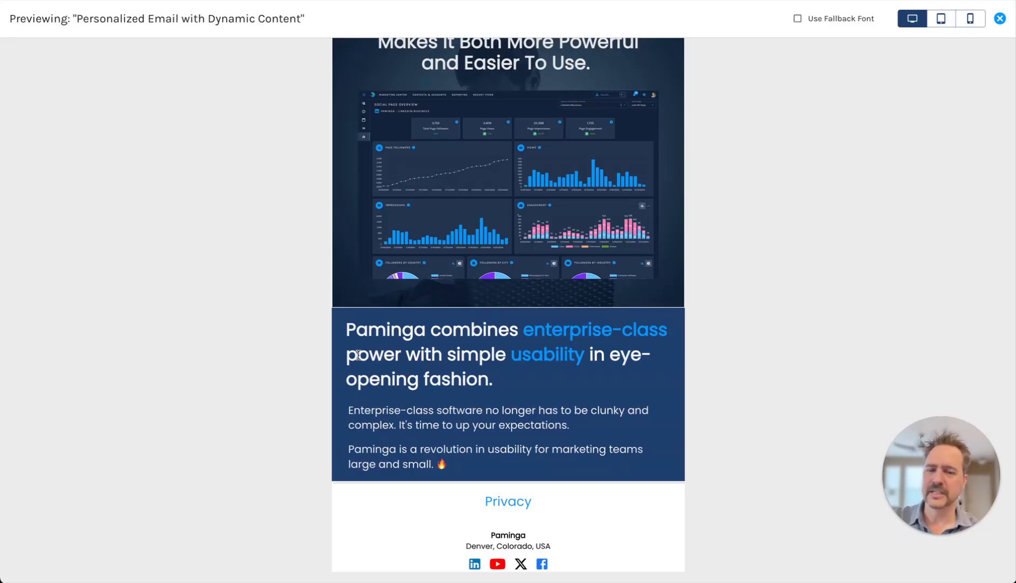
scroll(823, 212, up, 2)
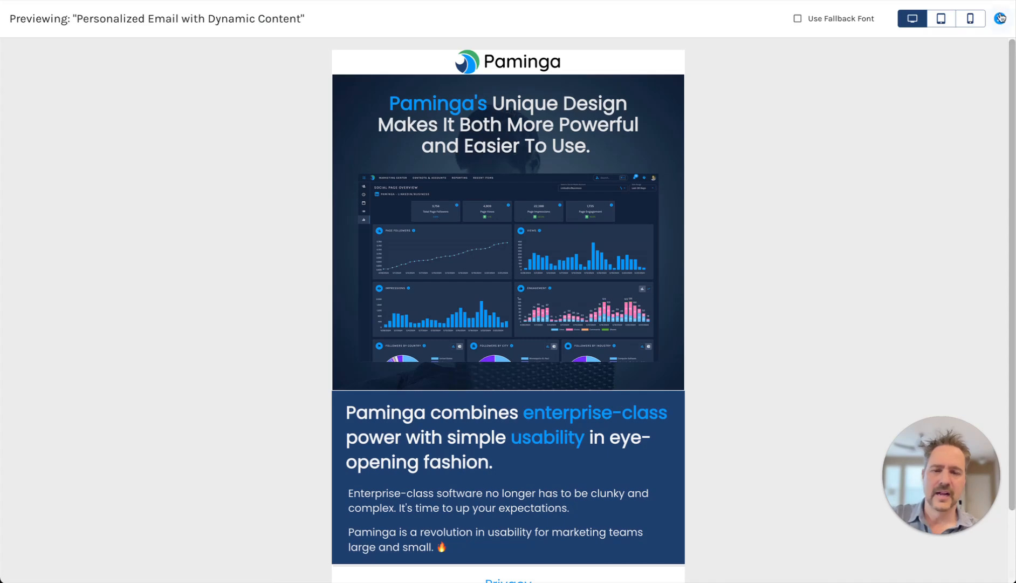
click(1000, 19)
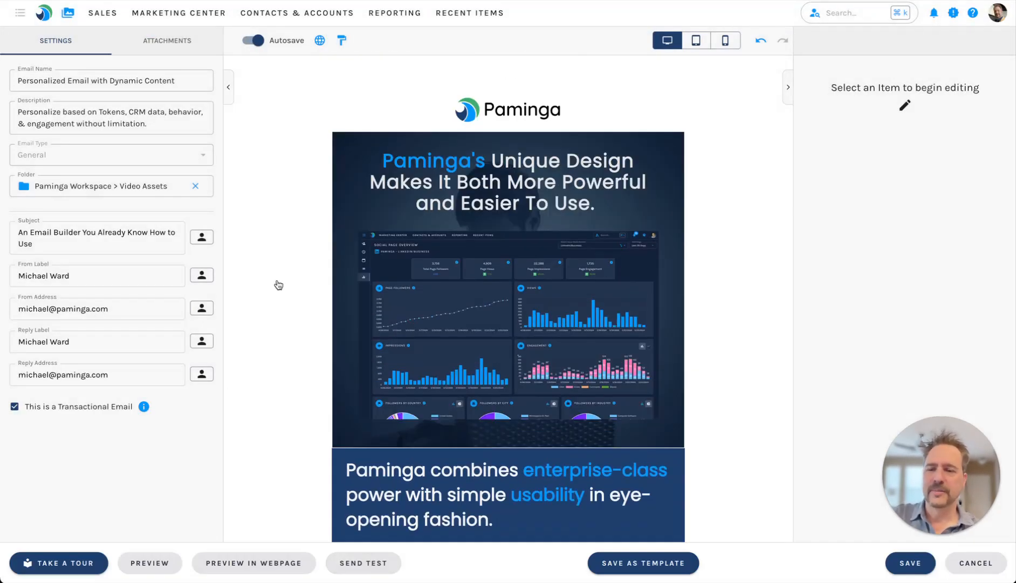
Step: Open the token list of the Video Assets folder from the Paminga Finder
click(67, 13)
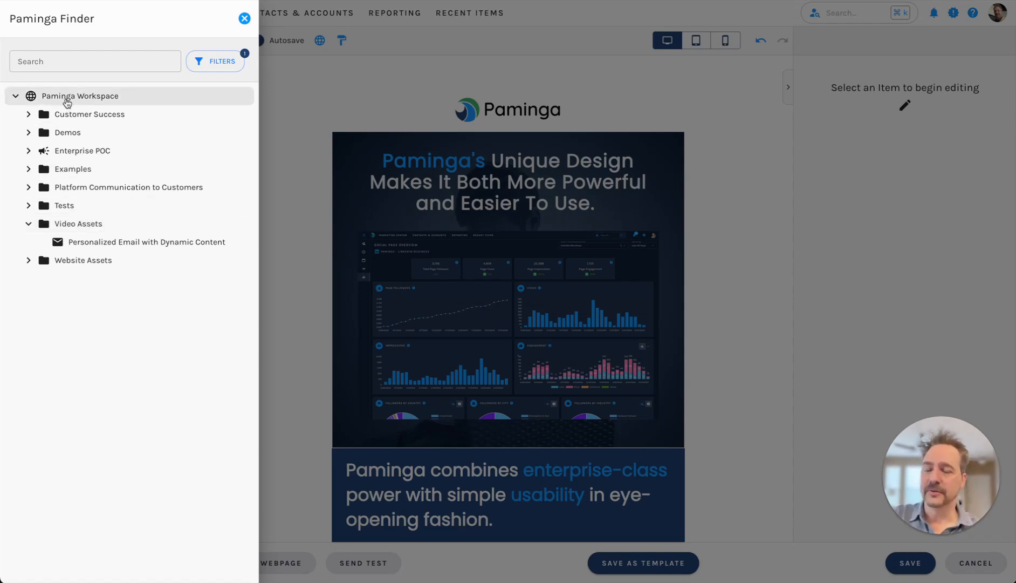
click(66, 224)
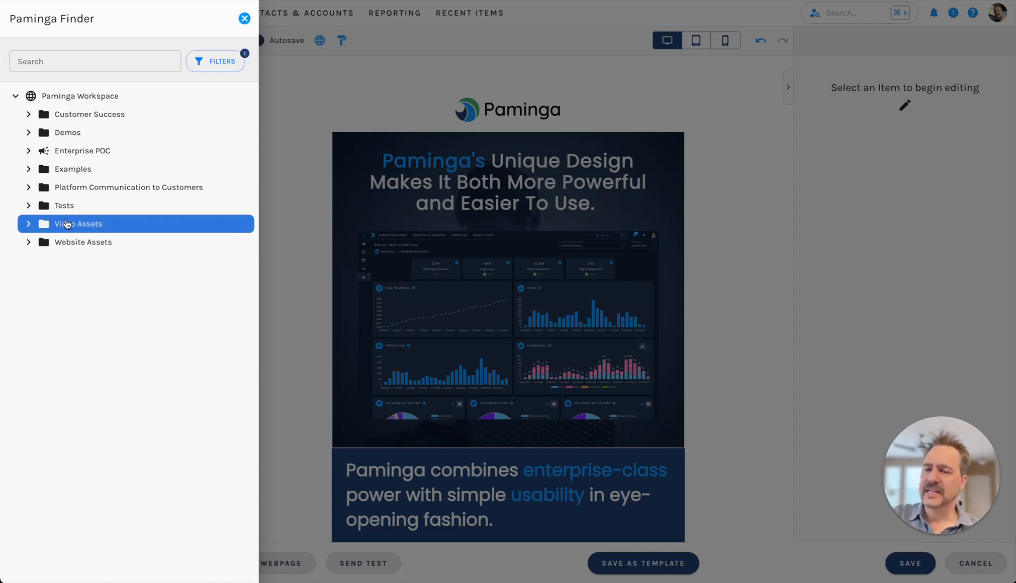
right_click(65, 224)
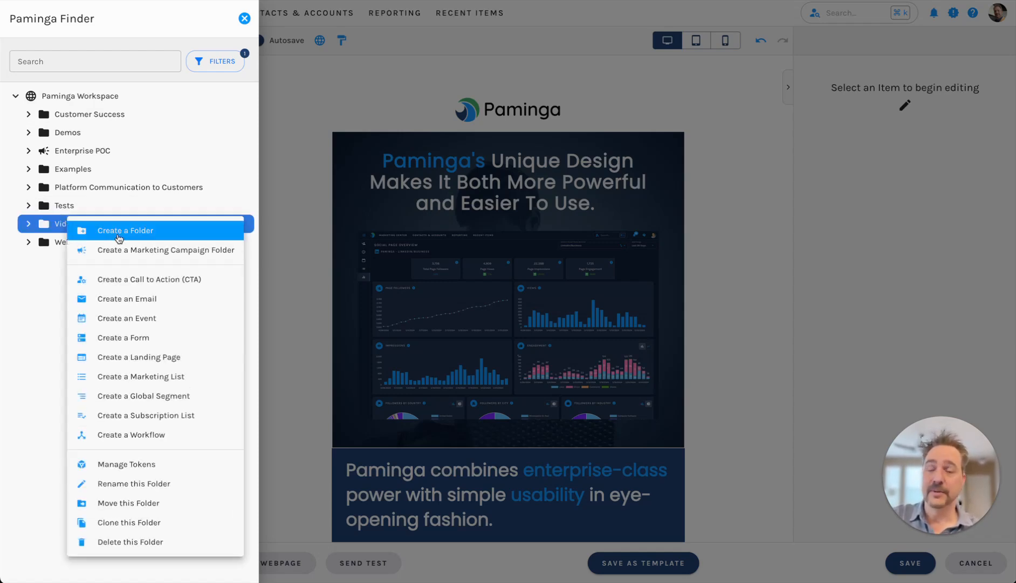
click(299, 236)
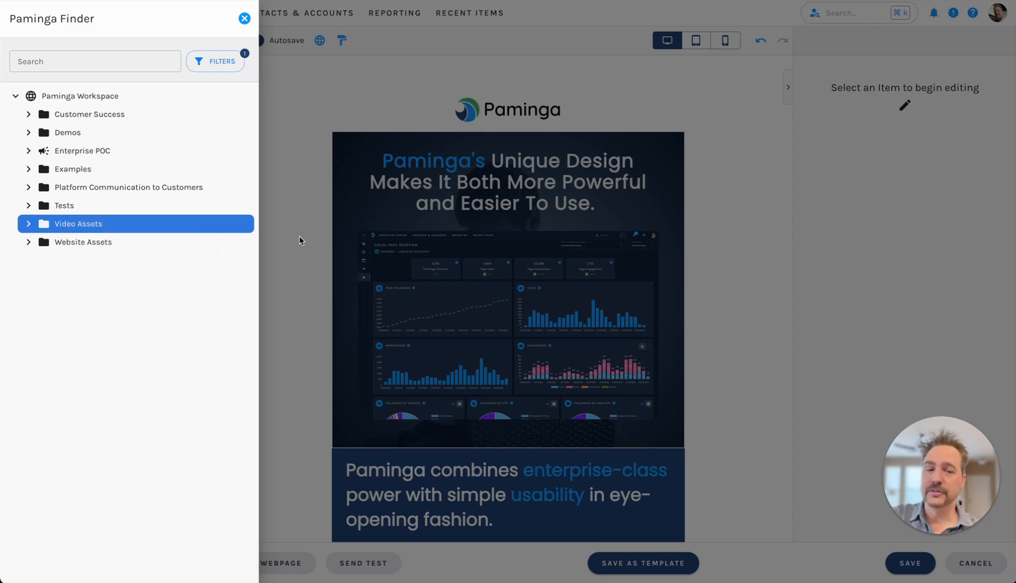
right_click(153, 224)
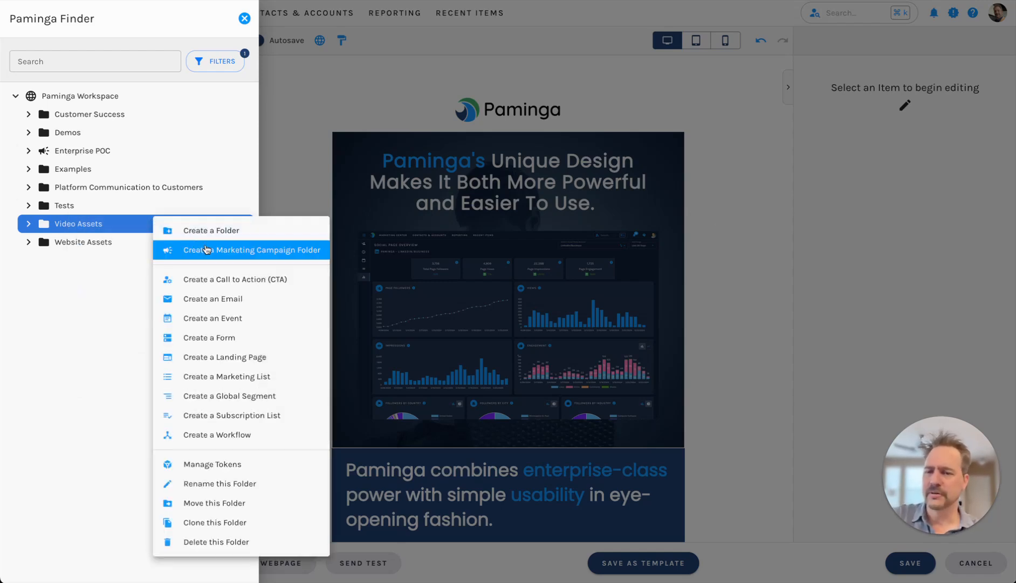
click(203, 464)
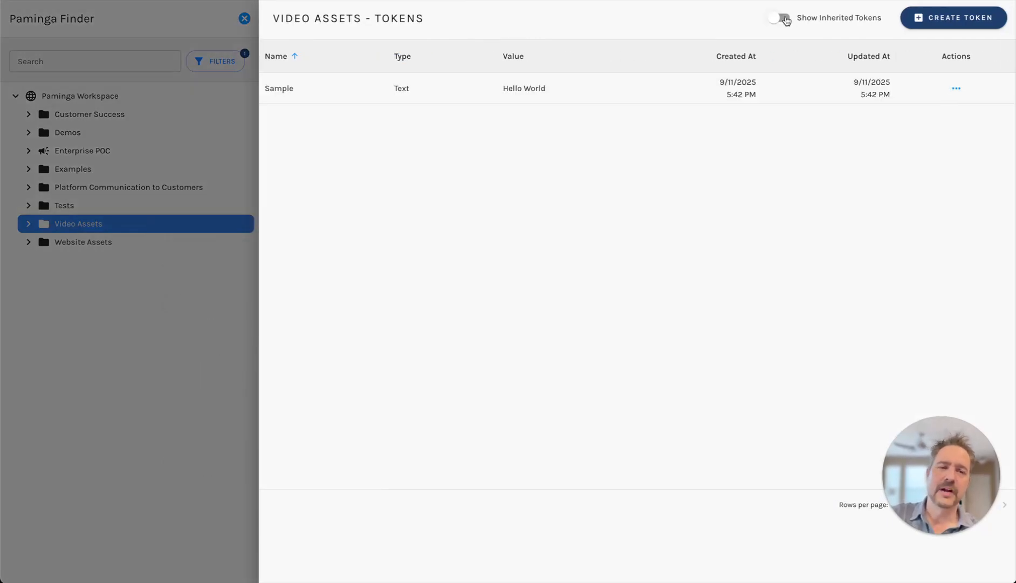
Step: View the Video Assets token list with inherited tokens shown and hidden again, and close the list
click(782, 19)
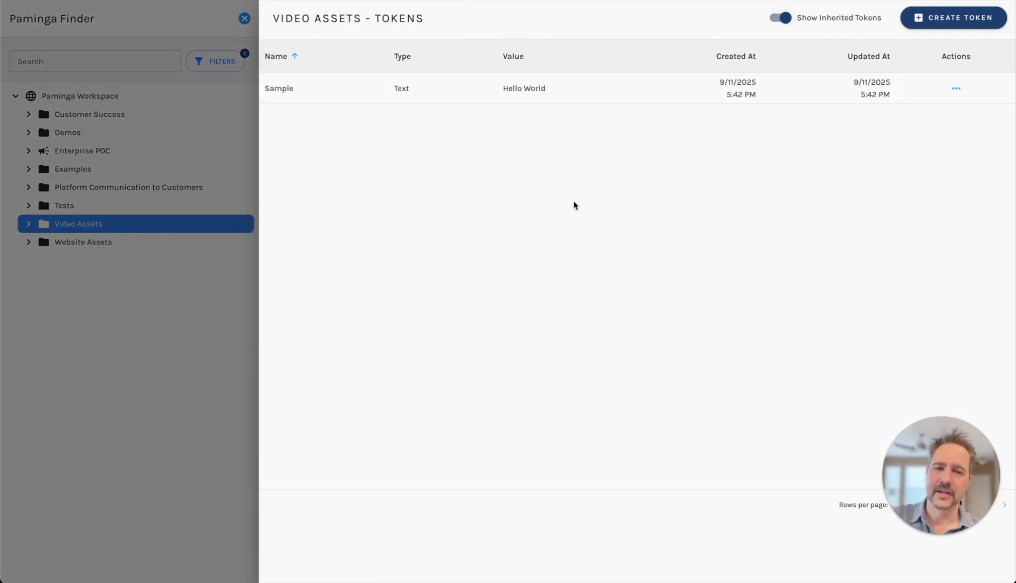
click(783, 18)
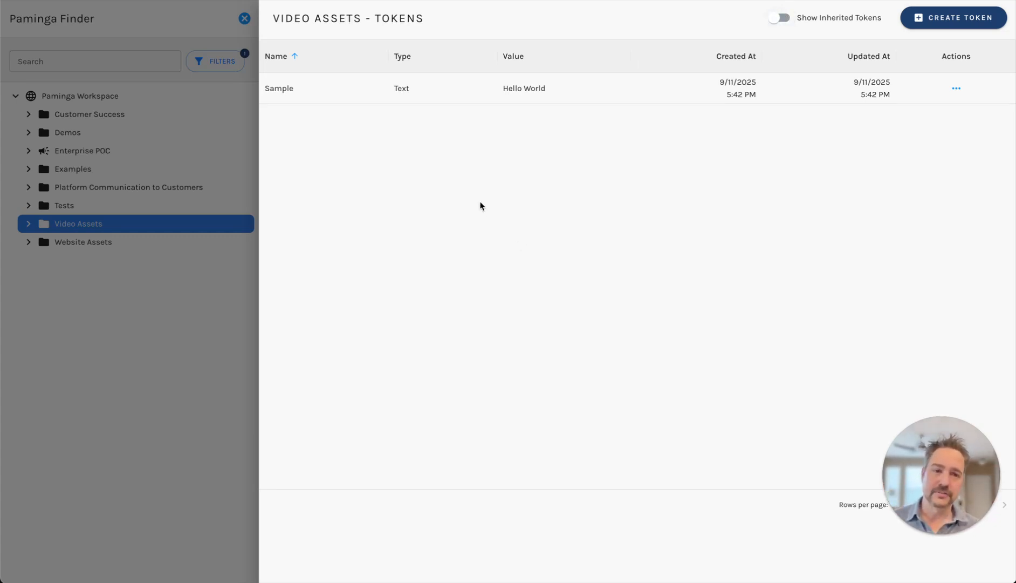
click(164, 413)
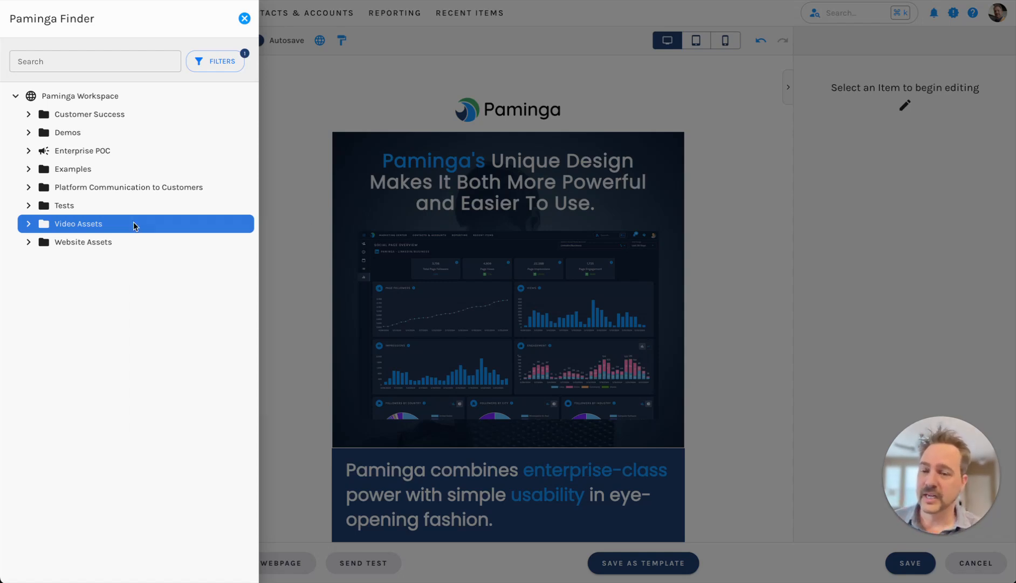
right_click(135, 225)
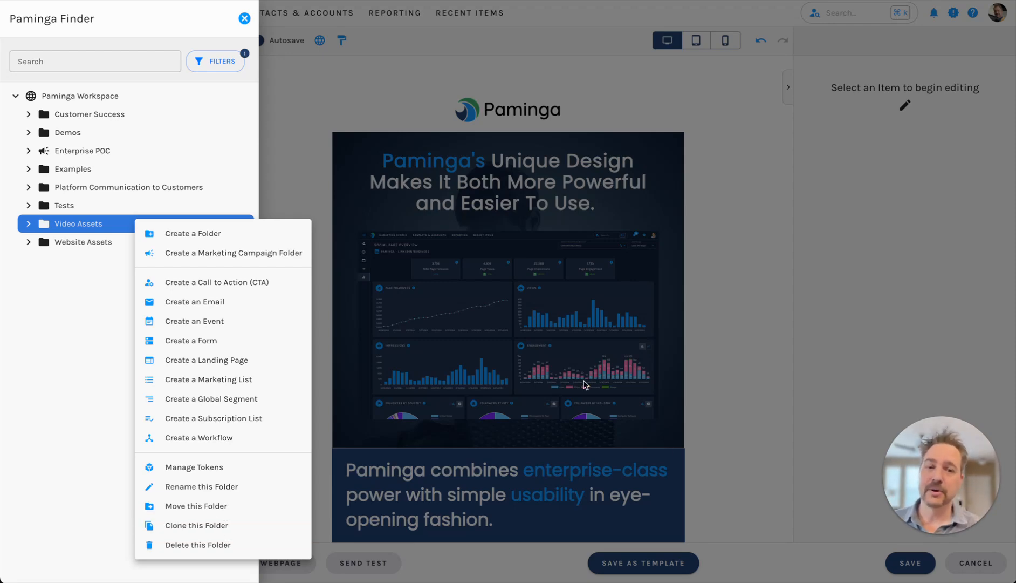
click(731, 237)
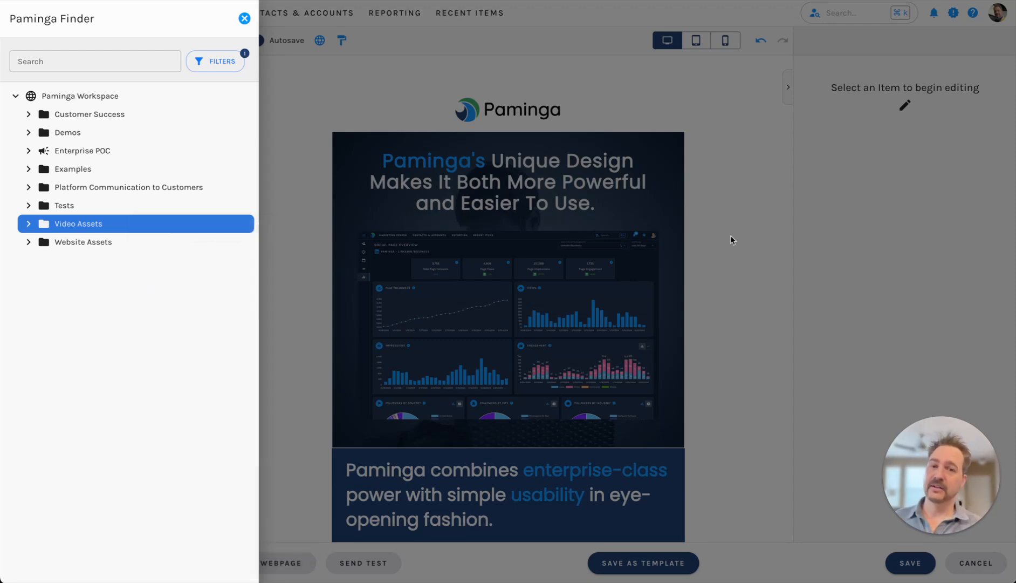